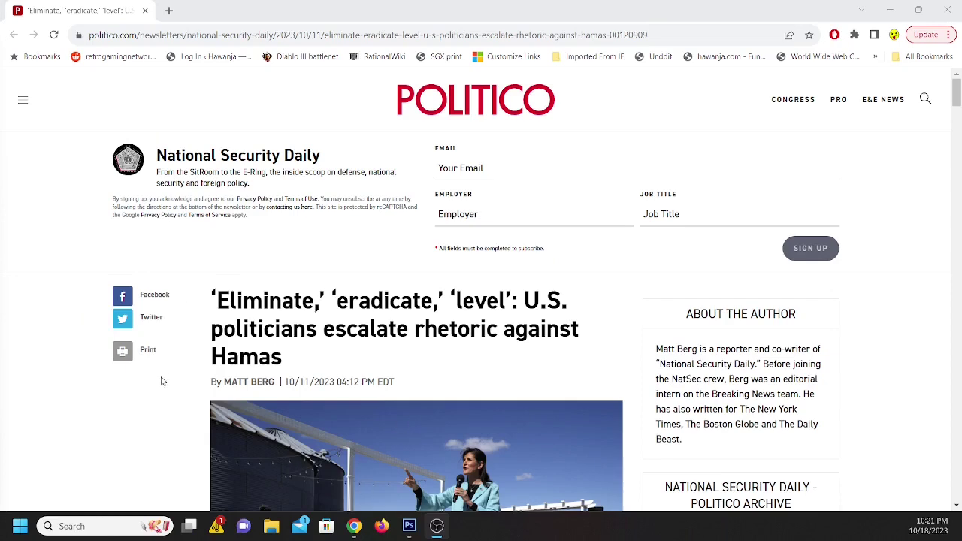
Step: Read the Politico article on U.S. politicians' rhetoric against Hamas, highlighting the quoted statements in its opening paragraphs
{"action": "scroll", "coordinate": [162, 424], "scroll_direction": "down", "scroll_amount": 3}
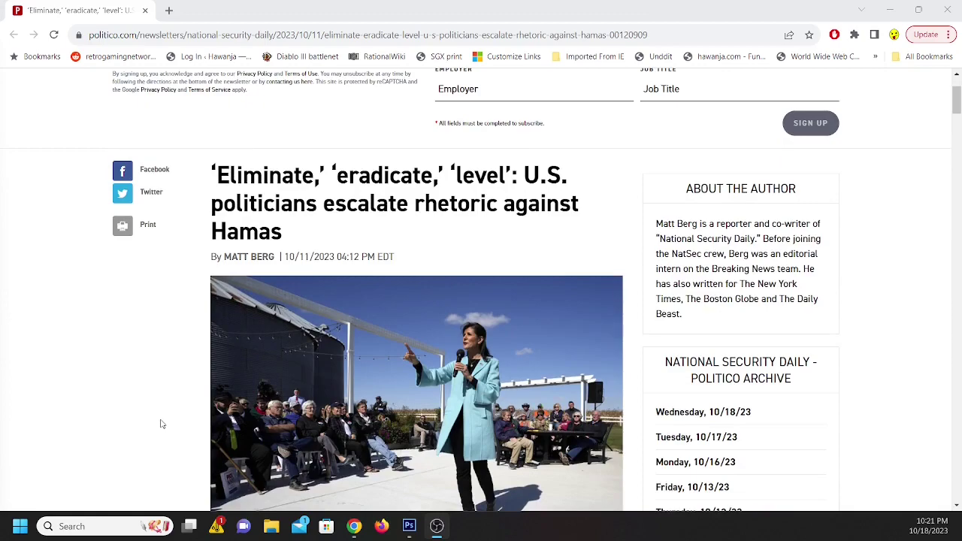
{"action": "scroll", "coordinate": [115, 389], "scroll_direction": "down", "scroll_amount": 5}
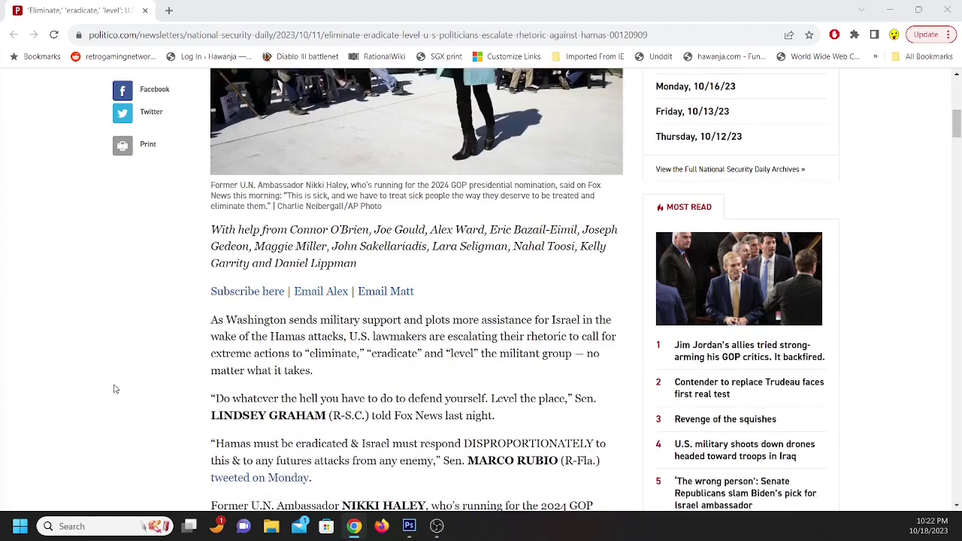
{"action": "scroll", "coordinate": [115, 388], "scroll_direction": "down", "scroll_amount": 3}
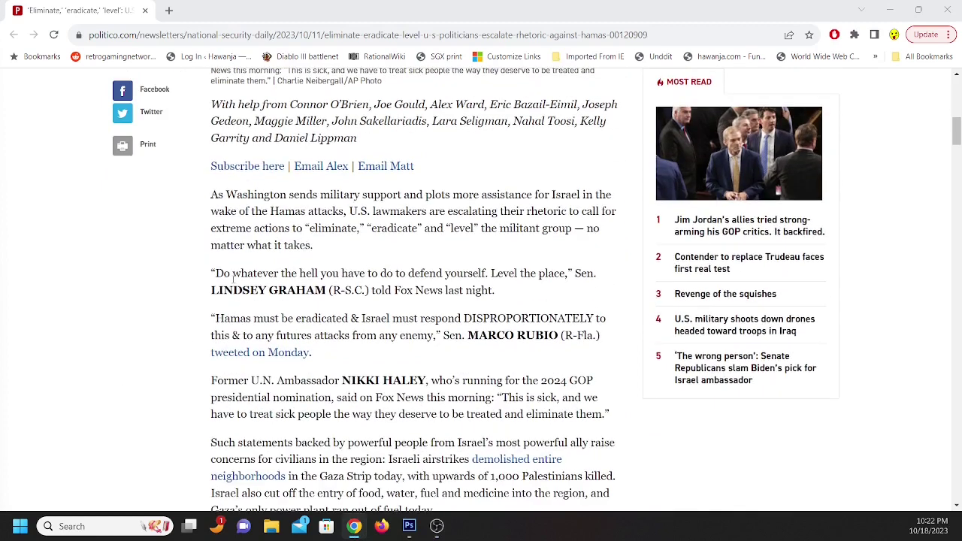
{"action": "left_click_drag", "start_coordinate": [215, 274], "coordinate": [598, 282]}
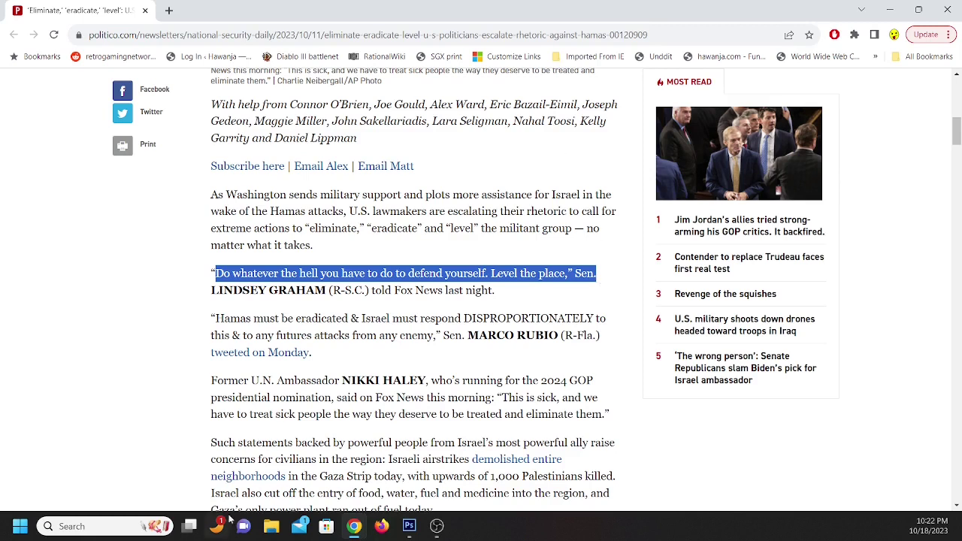
{"action": "double_click", "coordinate": [219, 319]}
{"action": "left_click_drag", "start_coordinate": [279, 319], "coordinate": [338, 352]}
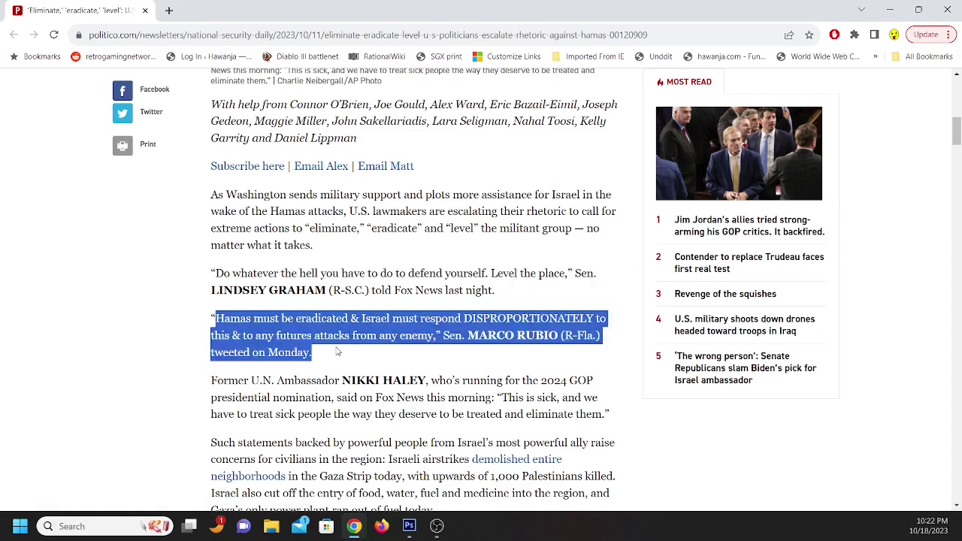
{"action": "scroll", "coordinate": [498, 357], "scroll_direction": "down", "scroll_amount": 2}
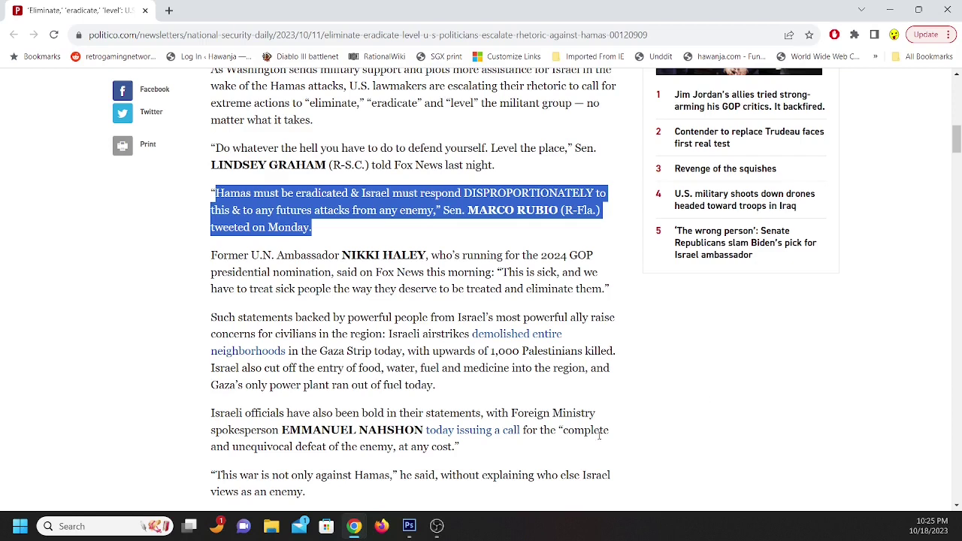
{"action": "left_click", "coordinate": [509, 286]}
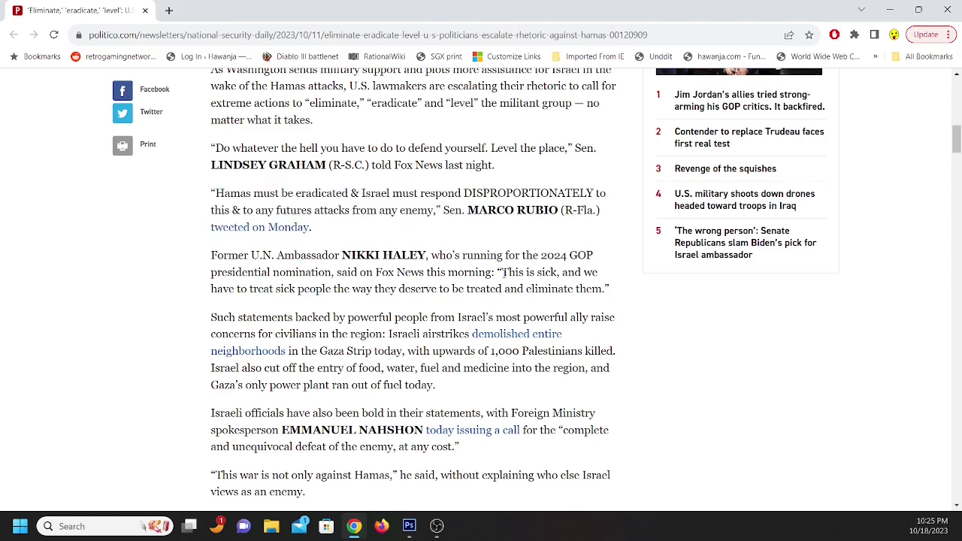
{"action": "left_click_drag", "start_coordinate": [502, 274], "coordinate": [610, 290]}
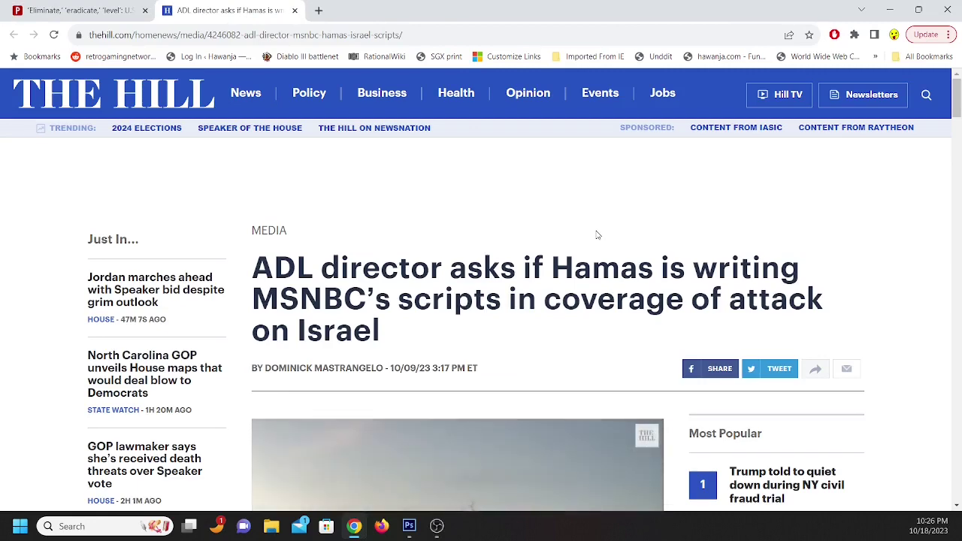
Step: Read The Hill article about the ADL director's criticism of MSNBC, pausing its embedded video
{"action": "scroll", "coordinate": [558, 241], "scroll_direction": "down", "scroll_amount": 3}
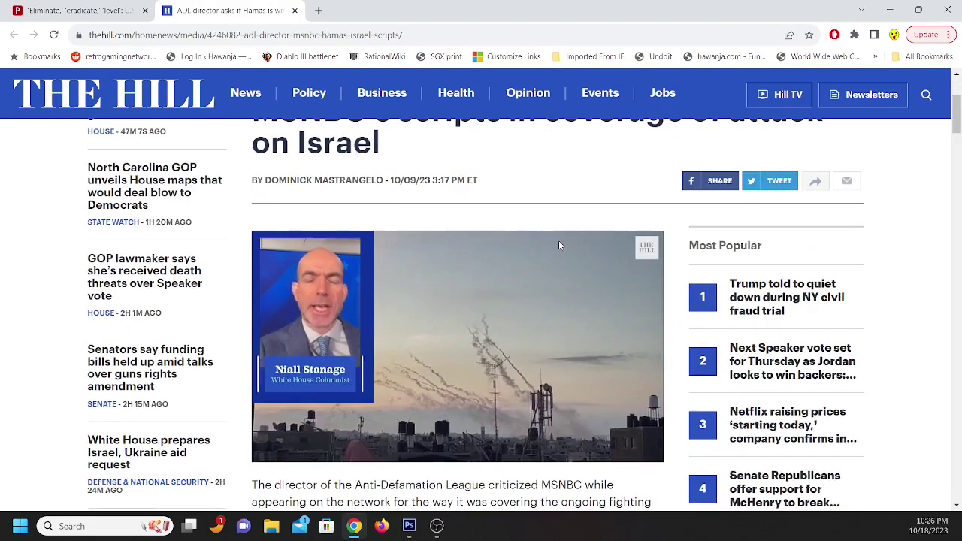
{"action": "left_click", "coordinate": [264, 452]}
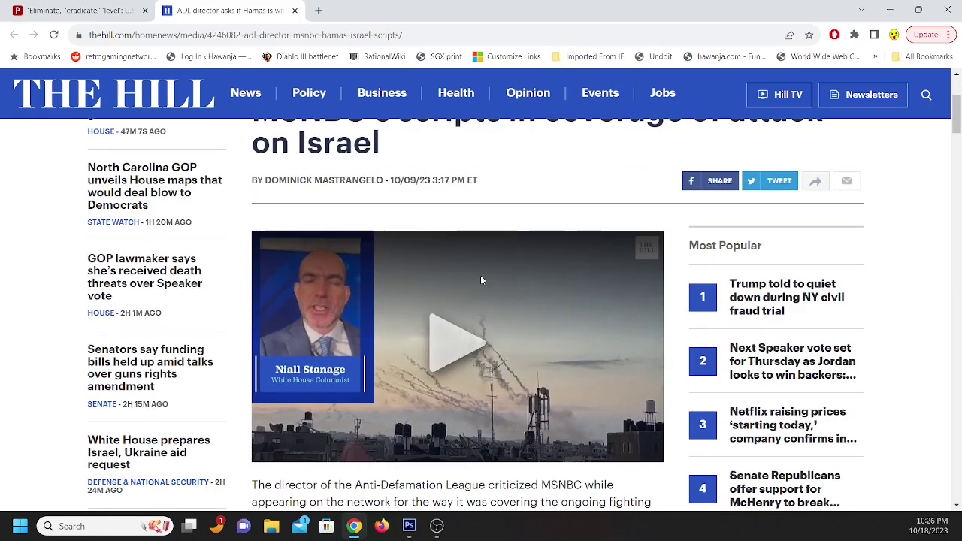
{"action": "scroll", "coordinate": [482, 280], "scroll_direction": "down", "scroll_amount": 2}
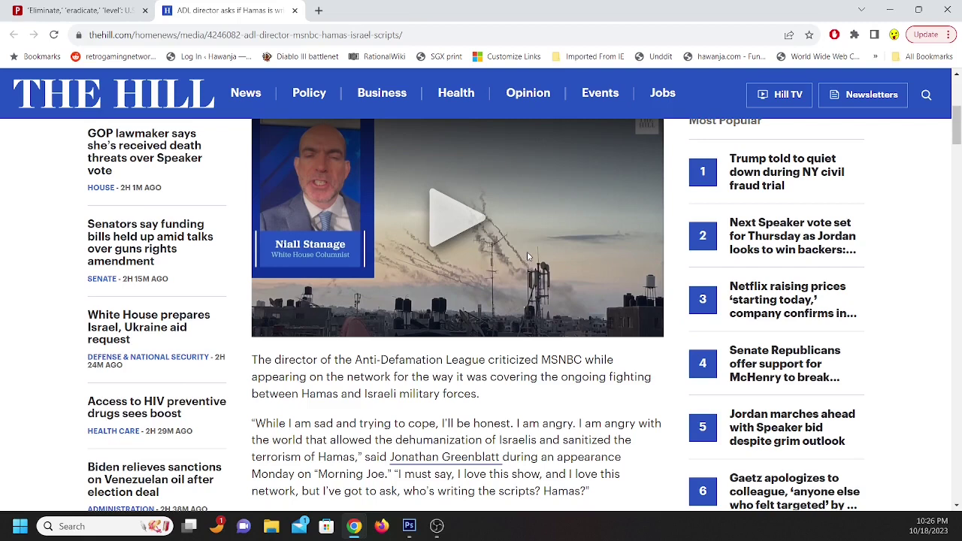
{"action": "scroll", "coordinate": [517, 333], "scroll_direction": "down", "scroll_amount": 2}
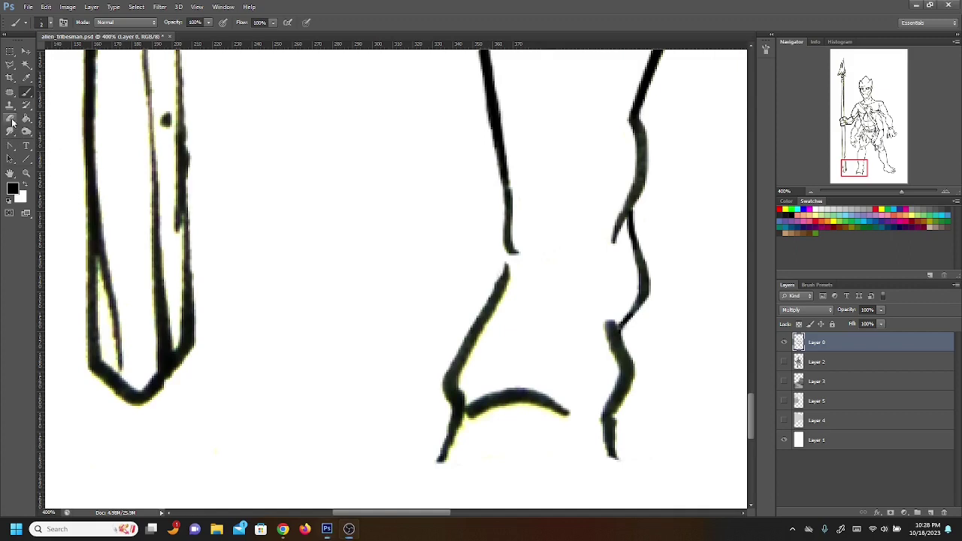
Step: Thin the left ankle outline of the figure's foot with the Eraser and close its gap with Brush strokes
{"action": "left_click", "coordinate": [9, 118]}
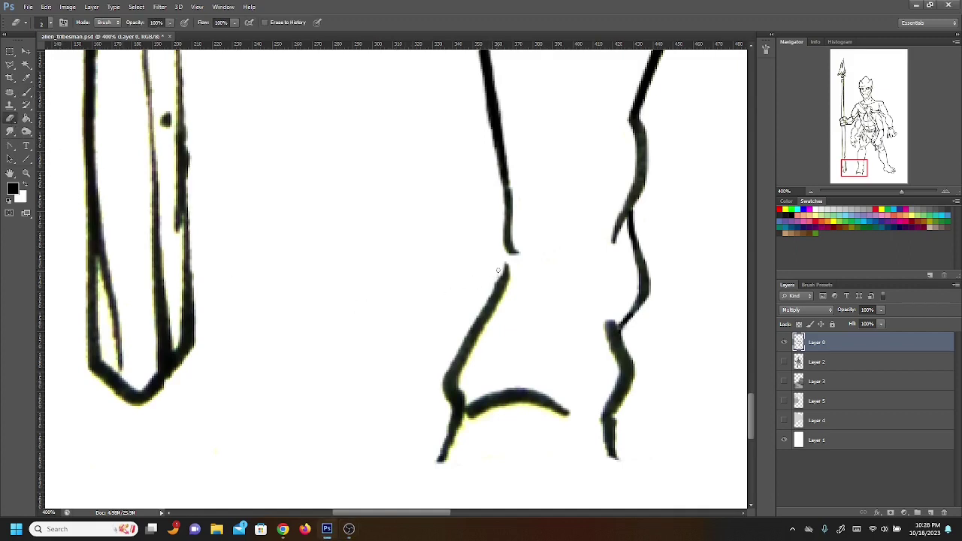
{"action": "left_click_drag", "start_coordinate": [498, 270], "coordinate": [497, 276]}
{"action": "mouse_move", "coordinate": [475, 311]}
{"action": "left_mouse_down"}
{"action": "mouse_move", "coordinate": [496, 279]}
{"action": "mouse_move", "coordinate": [459, 339]}
{"action": "mouse_move", "coordinate": [496, 280]}
{"action": "mouse_move", "coordinate": [480, 267]}
{"action": "mouse_move", "coordinate": [478, 313]}
{"action": "mouse_move", "coordinate": [489, 296]}
{"action": "mouse_move", "coordinate": [481, 316]}
{"action": "mouse_move", "coordinate": [431, 378]}
{"action": "mouse_move", "coordinate": [448, 400]}
{"action": "mouse_move", "coordinate": [443, 379]}
{"action": "mouse_move", "coordinate": [443, 387]}
{"action": "mouse_move", "coordinate": [465, 388]}
{"action": "mouse_move", "coordinate": [459, 376]}
{"action": "mouse_move", "coordinate": [471, 361]}
{"action": "mouse_move", "coordinate": [466, 367]}
{"action": "left_mouse_up"}
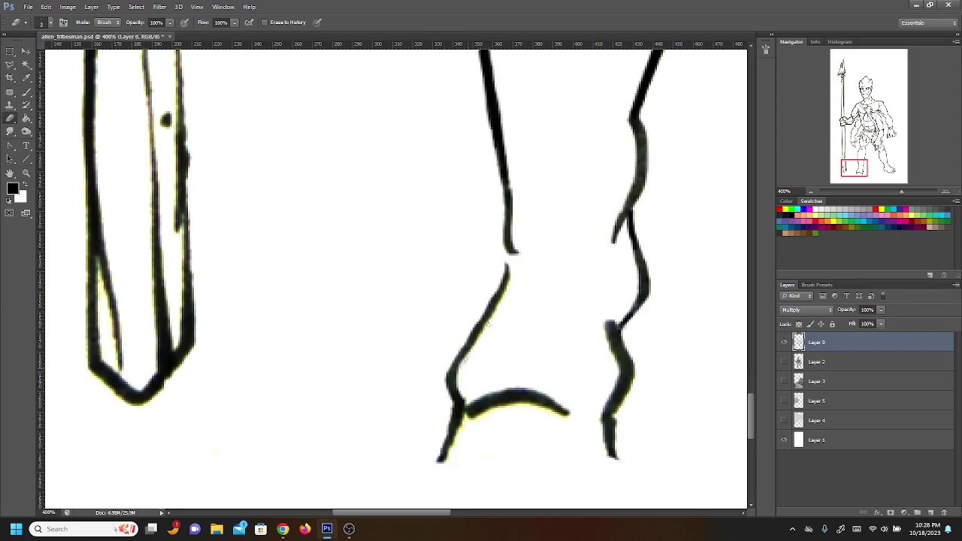
{"action": "key", "text": "b"}
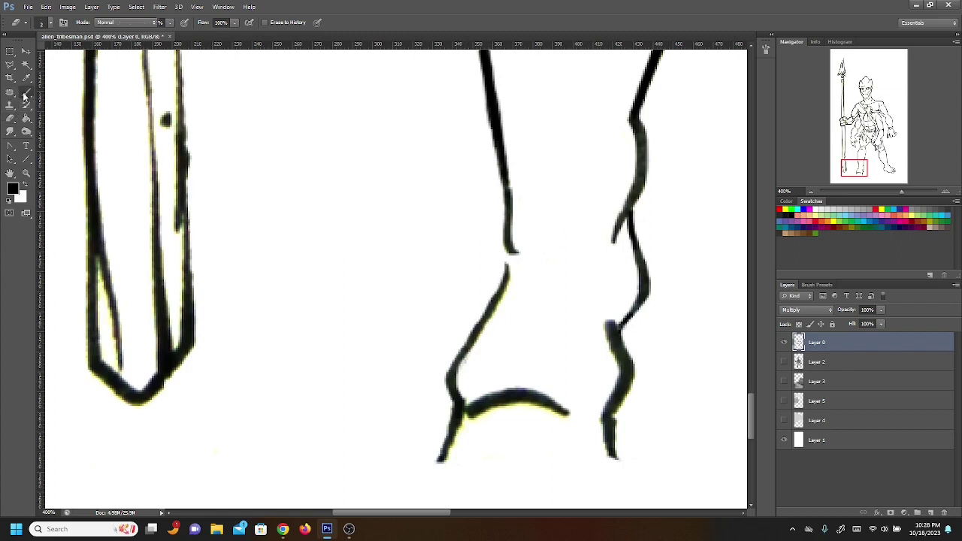
{"action": "mouse_move", "coordinate": [509, 250]}
{"action": "left_mouse_down"}
{"action": "mouse_move", "coordinate": [504, 295]}
{"action": "mouse_move", "coordinate": [462, 362]}
{"action": "mouse_move", "coordinate": [482, 329]}
{"action": "left_mouse_up"}
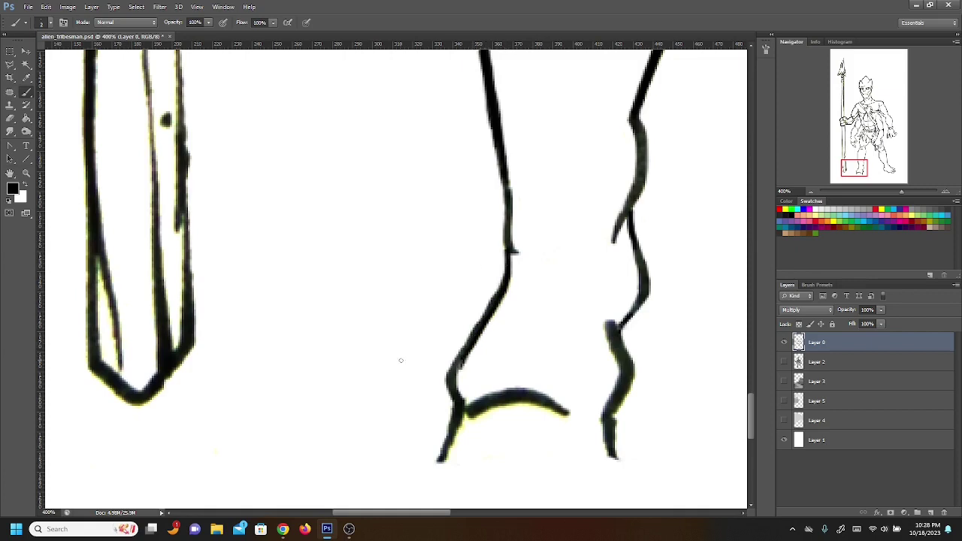
{"action": "mouse_move", "coordinate": [460, 398]}
{"action": "left_mouse_down"}
{"action": "mouse_move", "coordinate": [453, 370]}
{"action": "mouse_move", "coordinate": [460, 353]}
{"action": "left_mouse_up"}
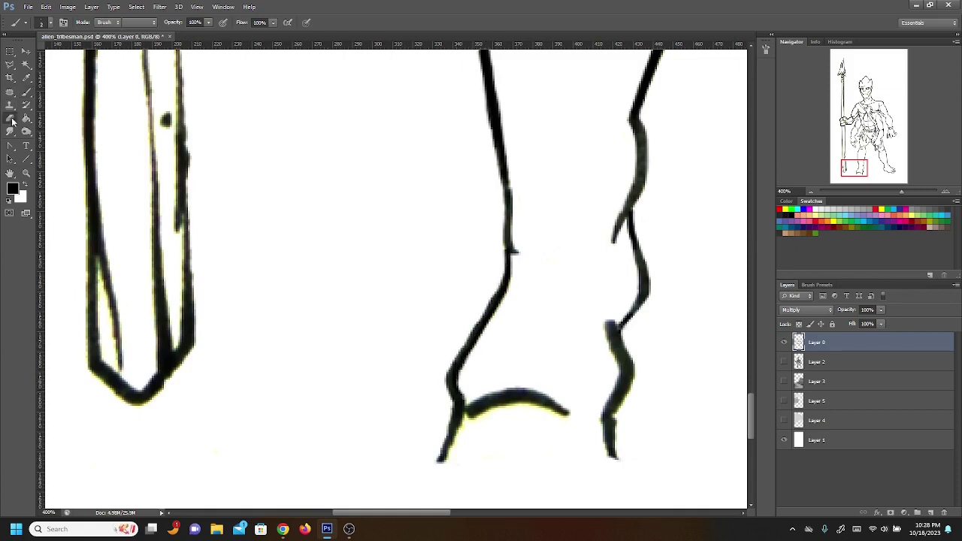
Step: Erase the old foot lines below the ankle, and thin and retouch the right ankle contour
{"action": "left_click", "coordinate": [10, 119]}
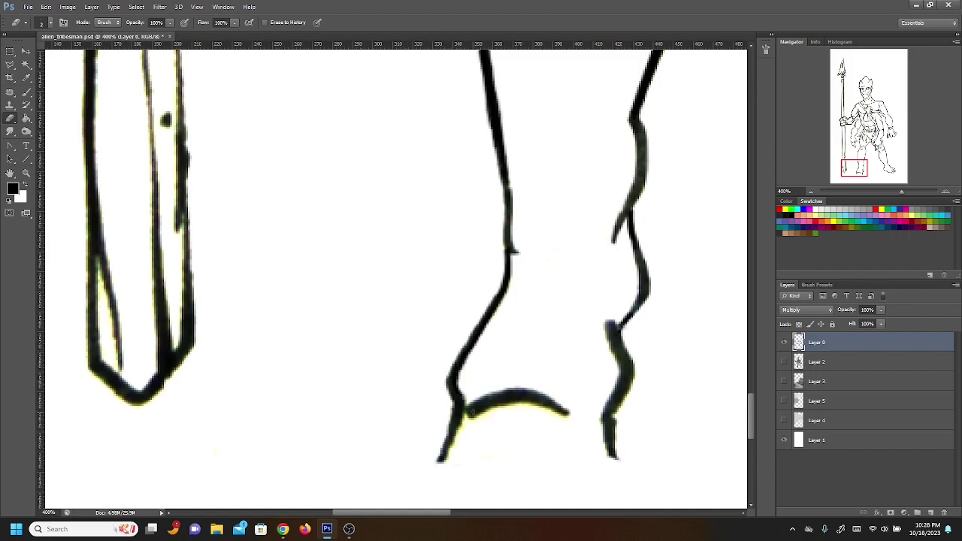
{"action": "mouse_move", "coordinate": [476, 425]}
{"action": "left_mouse_down"}
{"action": "mouse_move", "coordinate": [469, 410]}
{"action": "mouse_move", "coordinate": [440, 458]}
{"action": "mouse_move", "coordinate": [465, 415]}
{"action": "mouse_move", "coordinate": [457, 409]}
{"action": "mouse_move", "coordinate": [481, 405]}
{"action": "mouse_move", "coordinate": [456, 430]}
{"action": "mouse_move", "coordinate": [489, 403]}
{"action": "mouse_move", "coordinate": [481, 395]}
{"action": "mouse_move", "coordinate": [526, 393]}
{"action": "mouse_move", "coordinate": [498, 393]}
{"action": "mouse_move", "coordinate": [527, 398]}
{"action": "mouse_move", "coordinate": [496, 402]}
{"action": "mouse_move", "coordinate": [545, 399]}
{"action": "mouse_move", "coordinate": [535, 395]}
{"action": "mouse_move", "coordinate": [560, 413]}
{"action": "mouse_move", "coordinate": [569, 401]}
{"action": "mouse_move", "coordinate": [550, 385]}
{"action": "mouse_move", "coordinate": [539, 395]}
{"action": "mouse_move", "coordinate": [612, 435]}
{"action": "mouse_move", "coordinate": [609, 459]}
{"action": "mouse_move", "coordinate": [610, 443]}
{"action": "mouse_move", "coordinate": [621, 444]}
{"action": "left_mouse_up"}
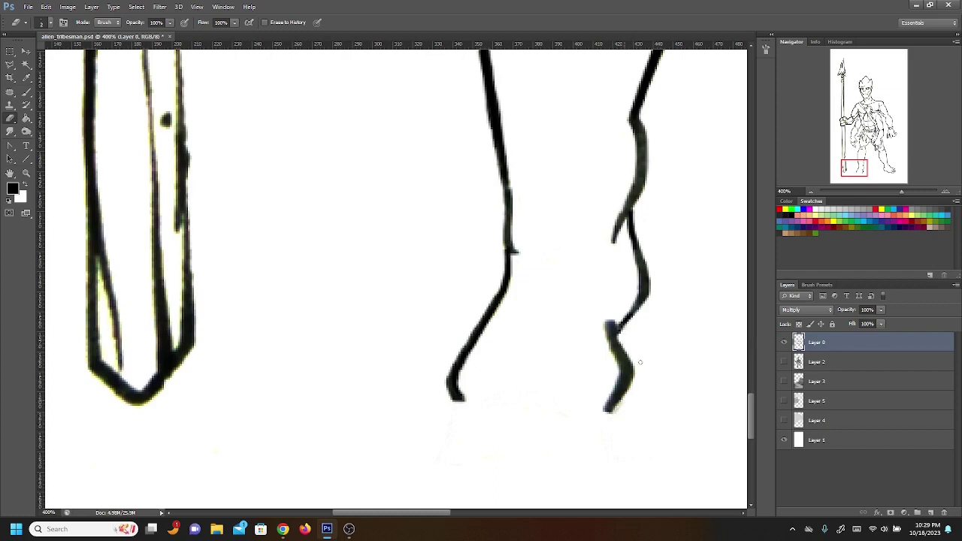
{"action": "mouse_move", "coordinate": [609, 330]}
{"action": "left_mouse_down"}
{"action": "mouse_move", "coordinate": [619, 373]}
{"action": "mouse_move", "coordinate": [606, 409]}
{"action": "mouse_move", "coordinate": [620, 380]}
{"action": "mouse_move", "coordinate": [610, 343]}
{"action": "mouse_move", "coordinate": [623, 373]}
{"action": "mouse_move", "coordinate": [602, 413]}
{"action": "left_mouse_up"}
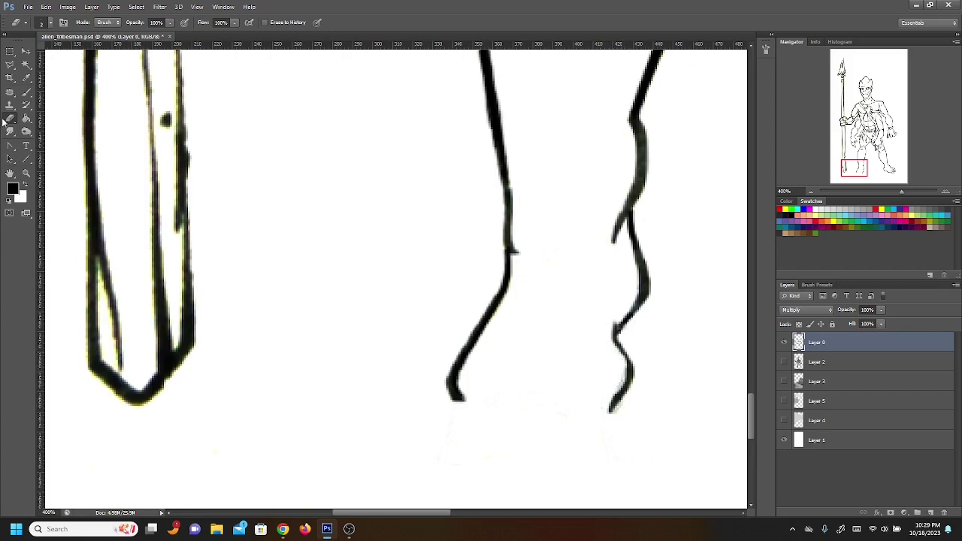
{"action": "left_click", "coordinate": [26, 91]}
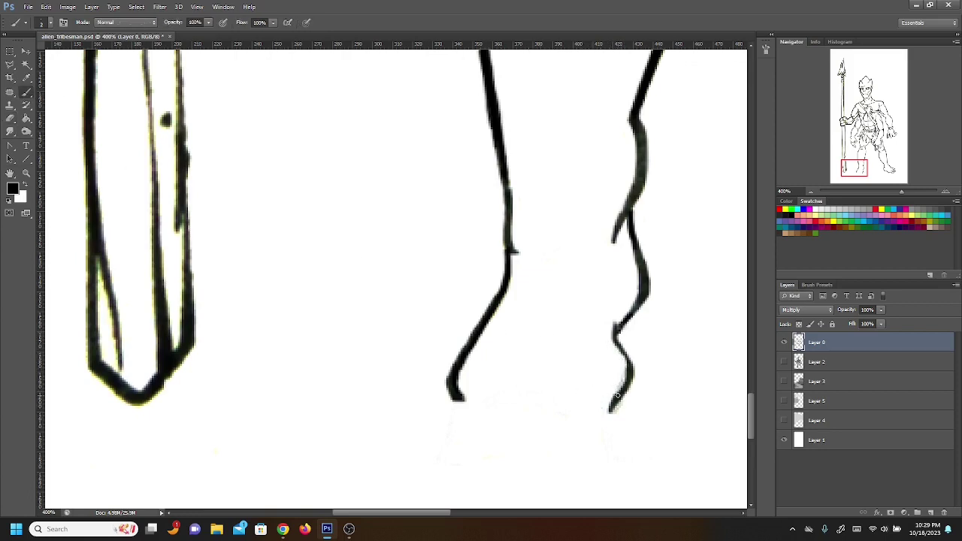
{"action": "mouse_move", "coordinate": [617, 396]}
{"action": "left_mouse_down"}
{"action": "mouse_move", "coordinate": [627, 369]}
{"action": "mouse_move", "coordinate": [614, 329]}
{"action": "left_mouse_up"}
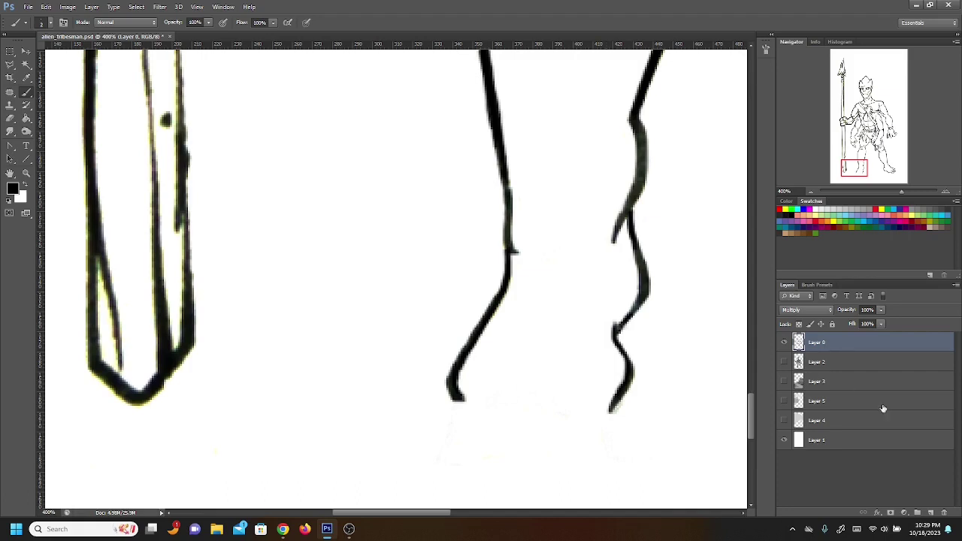
Step: Draw a rounded toe with a pointed claw below the right ankle line and clean the adjoining contour
{"action": "mouse_move", "coordinate": [569, 422]}
{"action": "left_mouse_down"}
{"action": "mouse_move", "coordinate": [587, 425]}
{"action": "mouse_move", "coordinate": [571, 454]}
{"action": "mouse_move", "coordinate": [585, 423]}
{"action": "mouse_move", "coordinate": [544, 430]}
{"action": "mouse_move", "coordinate": [539, 408]}
{"action": "mouse_move", "coordinate": [556, 401]}
{"action": "left_mouse_up"}
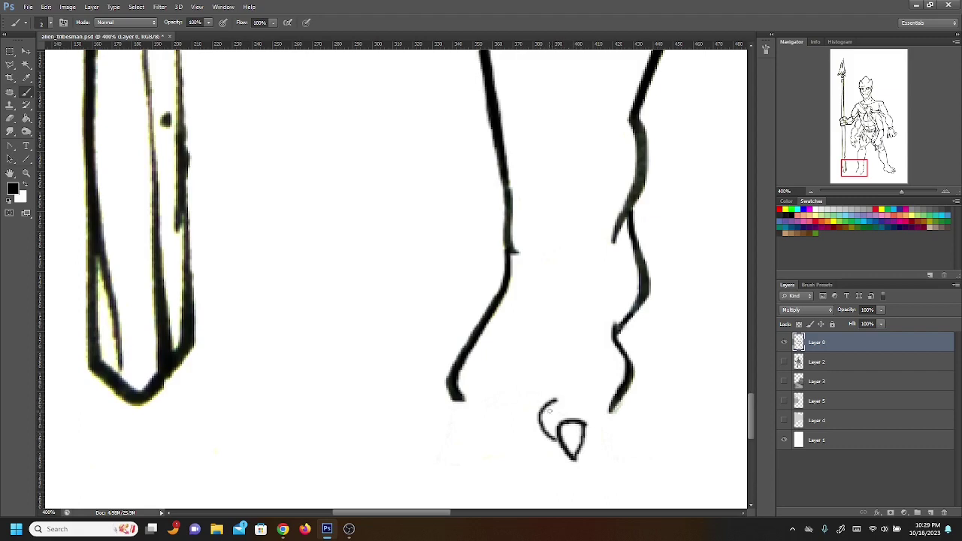
{"action": "mouse_move", "coordinate": [557, 441]}
{"action": "left_mouse_down"}
{"action": "mouse_move", "coordinate": [563, 393]}
{"action": "mouse_move", "coordinate": [550, 397]}
{"action": "mouse_move", "coordinate": [591, 436]}
{"action": "mouse_move", "coordinate": [613, 415]}
{"action": "mouse_move", "coordinate": [586, 395]}
{"action": "mouse_move", "coordinate": [608, 407]}
{"action": "left_mouse_up"}
{"action": "left_click", "coordinate": [10, 118]}
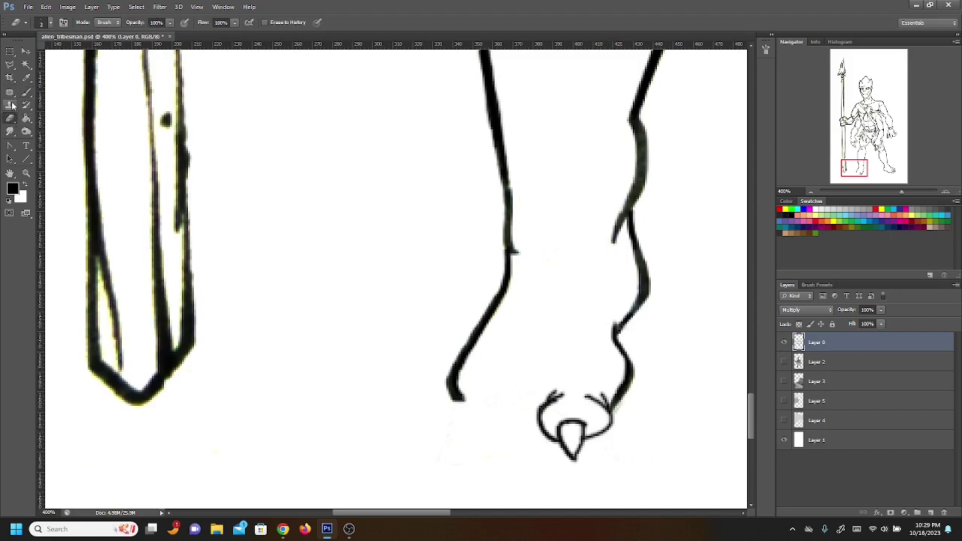
{"action": "left_click_drag", "start_coordinate": [618, 410], "coordinate": [637, 370]}
Step: Reinforce both side curves of the first clawed toe and erase the stray marks at its upper left end
{"action": "left_click", "coordinate": [26, 91]}
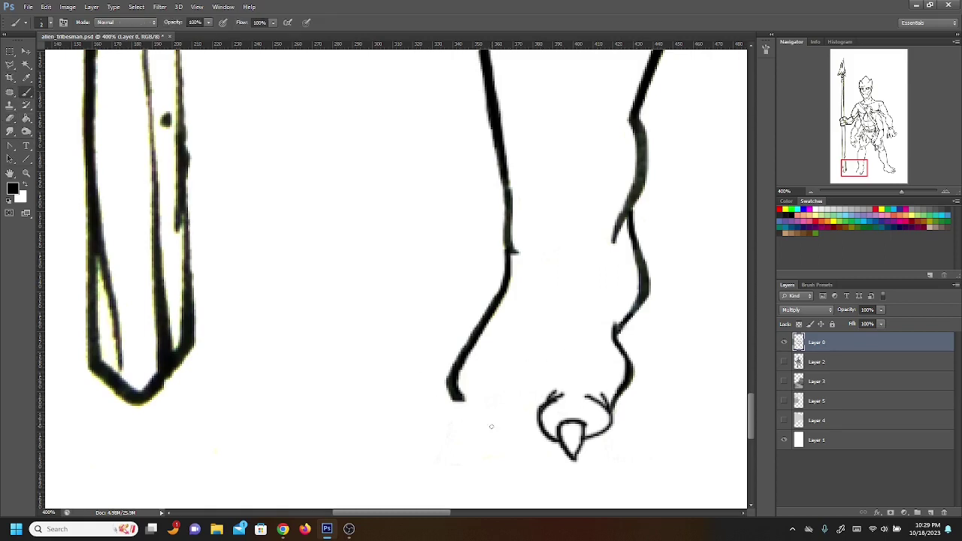
{"action": "mouse_move", "coordinate": [558, 444]}
{"action": "left_mouse_down"}
{"action": "mouse_move", "coordinate": [542, 424]}
{"action": "mouse_move", "coordinate": [551, 399]}
{"action": "left_mouse_up"}
{"action": "mouse_move", "coordinate": [582, 442]}
{"action": "left_mouse_down"}
{"action": "mouse_move", "coordinate": [612, 429]}
{"action": "mouse_move", "coordinate": [606, 406]}
{"action": "mouse_move", "coordinate": [578, 397]}
{"action": "left_mouse_up"}
{"action": "left_click", "coordinate": [8, 116]}
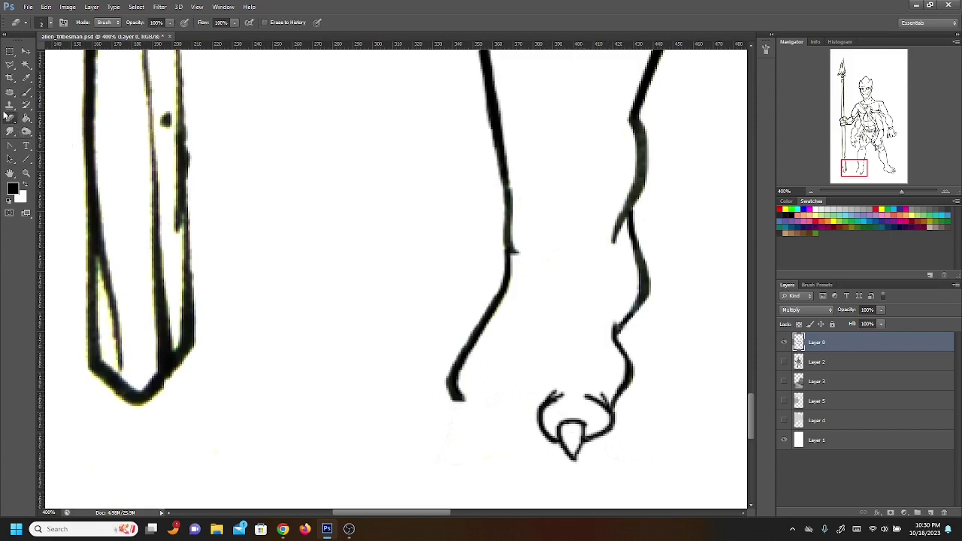
{"action": "left_click_drag", "start_coordinate": [570, 393], "coordinate": [555, 398]}
Step: Draw a second clawed toe left of the first and erase the bent lower end of the left ankle line
{"action": "left_click", "coordinate": [25, 91]}
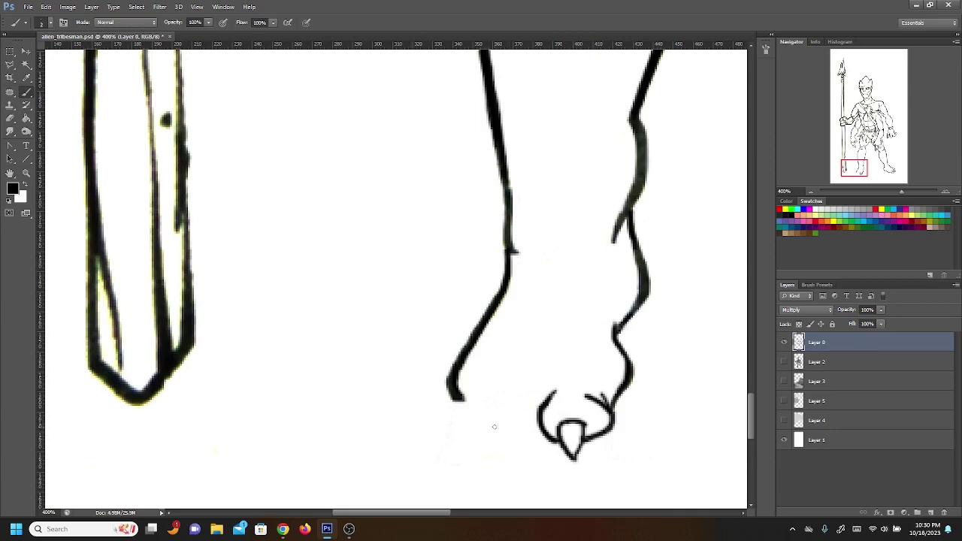
{"action": "mouse_move", "coordinate": [492, 421]}
{"action": "left_mouse_down"}
{"action": "mouse_move", "coordinate": [495, 458]}
{"action": "mouse_move", "coordinate": [509, 438]}
{"action": "mouse_move", "coordinate": [496, 398]}
{"action": "mouse_move", "coordinate": [498, 421]}
{"action": "mouse_move", "coordinate": [531, 418]}
{"action": "mouse_move", "coordinate": [516, 435]}
{"action": "left_mouse_up"}
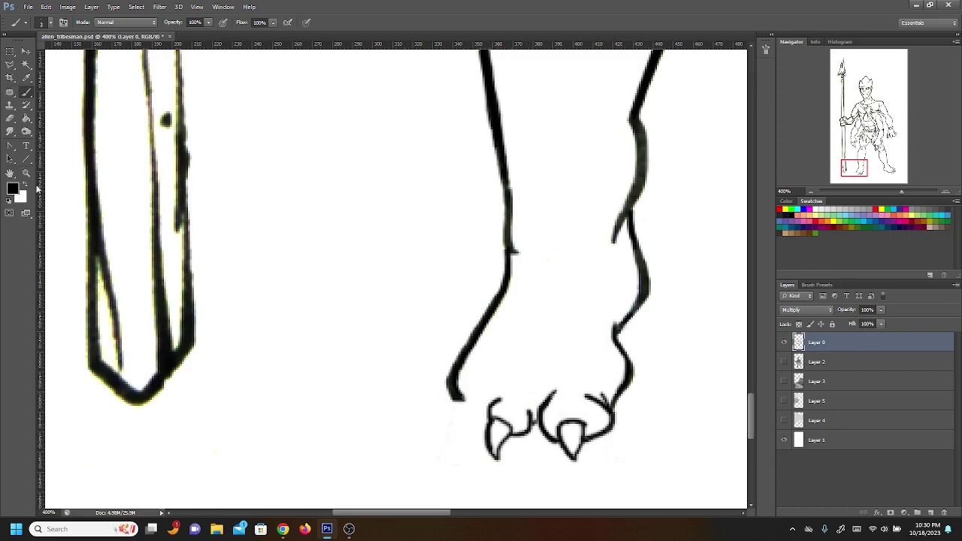
{"action": "left_click", "coordinate": [10, 118]}
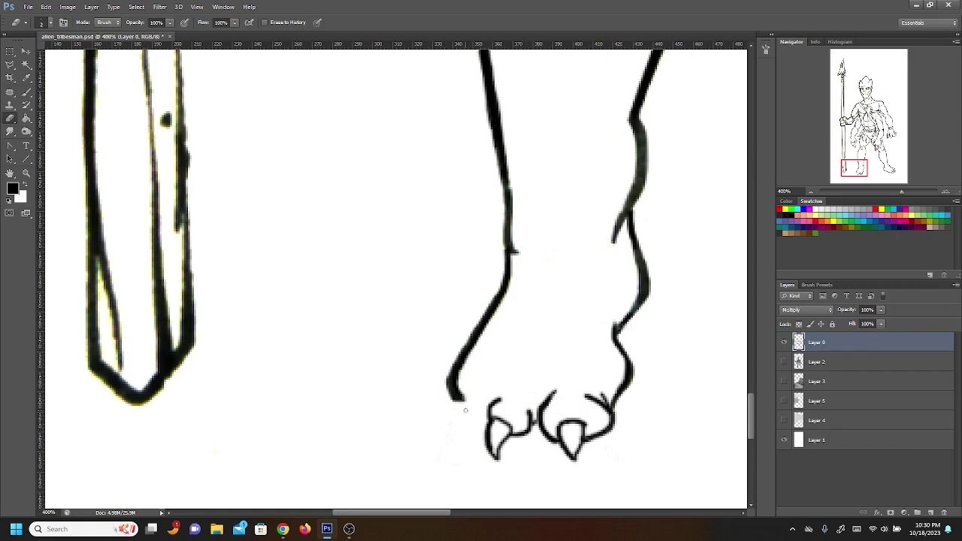
{"action": "mouse_move", "coordinate": [466, 410]}
{"action": "left_mouse_down"}
{"action": "mouse_move", "coordinate": [458, 366]}
{"action": "mouse_move", "coordinate": [456, 407]}
{"action": "left_mouse_up"}
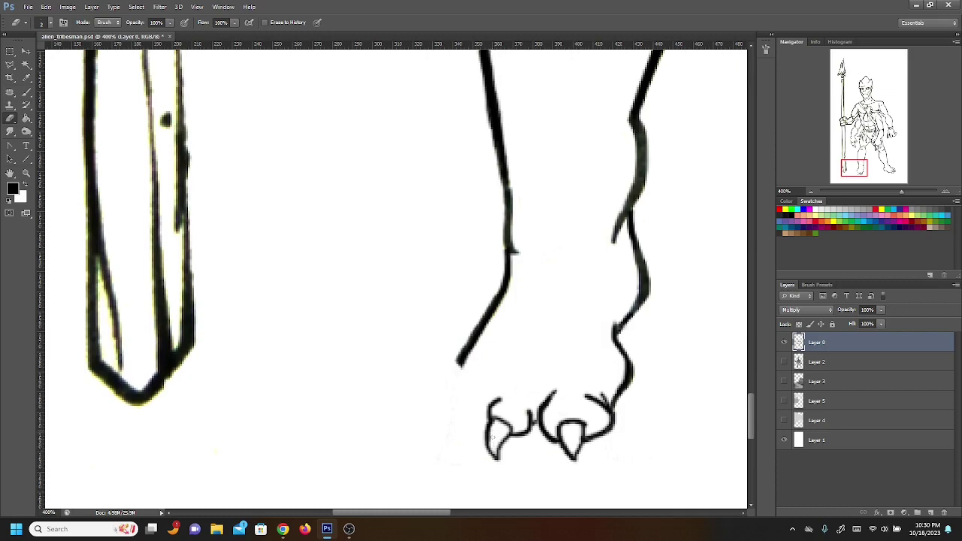
Step: Draw a third toe with a pointed claw left of the second, joining the two with short curves
{"action": "left_click", "coordinate": [25, 91]}
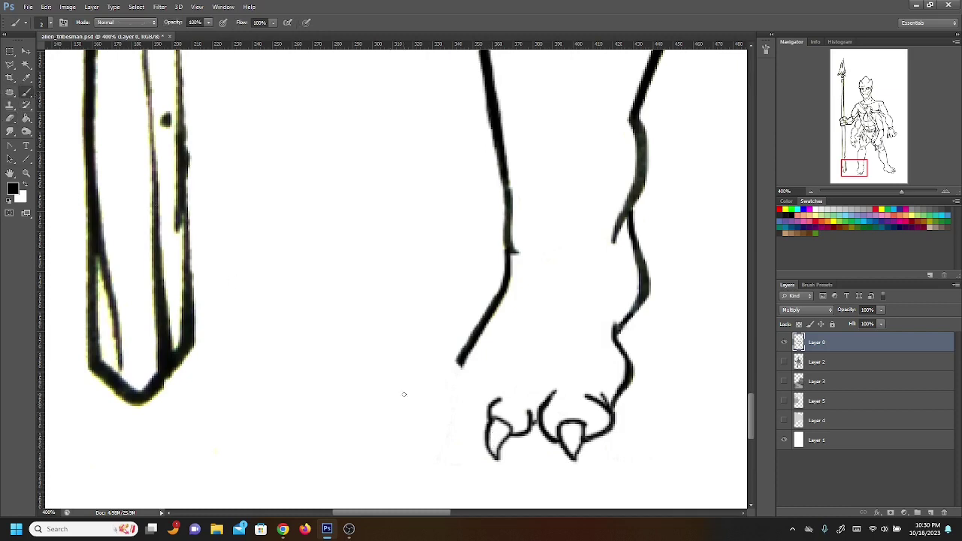
{"action": "left_click_drag", "start_coordinate": [454, 418], "coordinate": [439, 448]}
{"action": "mouse_move", "coordinate": [455, 415]}
{"action": "left_mouse_down"}
{"action": "mouse_move", "coordinate": [462, 436]}
{"action": "mouse_move", "coordinate": [437, 455]}
{"action": "mouse_move", "coordinate": [469, 392]}
{"action": "mouse_move", "coordinate": [451, 418]}
{"action": "mouse_move", "coordinate": [487, 426]}
{"action": "mouse_move", "coordinate": [462, 434]}
{"action": "left_mouse_up"}
{"action": "left_click_drag", "start_coordinate": [459, 396], "coordinate": [483, 398]}
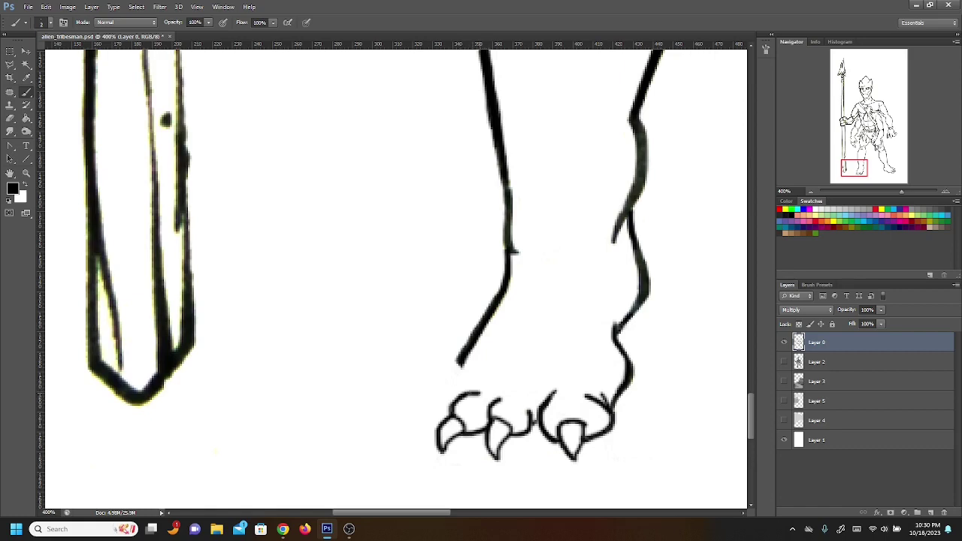
Step: Draw a fourth clawed toe to the left of the third, join the two, and start the upper arc of a fifth toe
{"action": "mouse_move", "coordinate": [411, 410]}
{"action": "left_mouse_down"}
{"action": "mouse_move", "coordinate": [392, 426]}
{"action": "mouse_move", "coordinate": [396, 441]}
{"action": "mouse_move", "coordinate": [414, 432]}
{"action": "mouse_move", "coordinate": [415, 393]}
{"action": "left_mouse_up"}
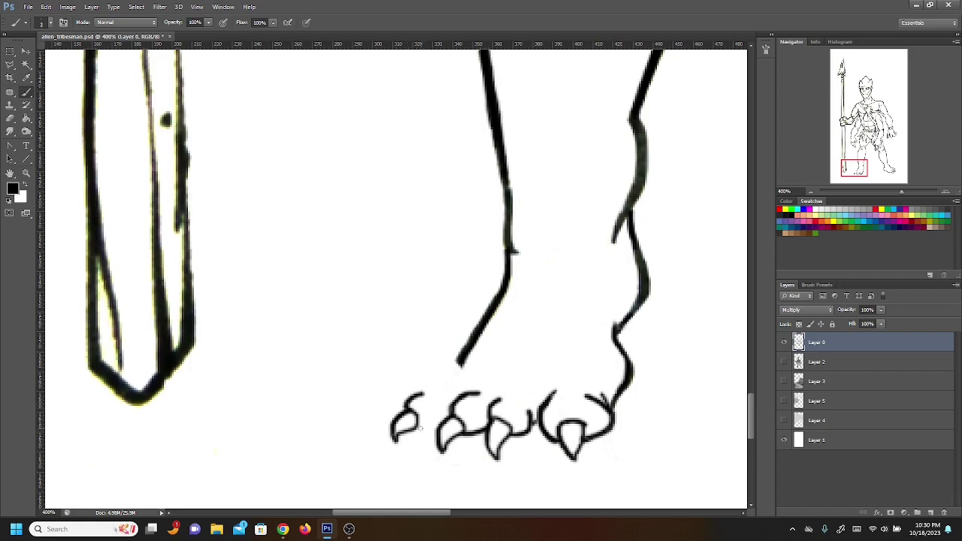
{"action": "left_click_drag", "start_coordinate": [415, 430], "coordinate": [446, 429]}
{"action": "mouse_move", "coordinate": [413, 394]}
{"action": "left_mouse_down"}
{"action": "mouse_move", "coordinate": [443, 388]}
{"action": "mouse_move", "coordinate": [380, 391]}
{"action": "mouse_move", "coordinate": [367, 406]}
{"action": "left_mouse_up"}
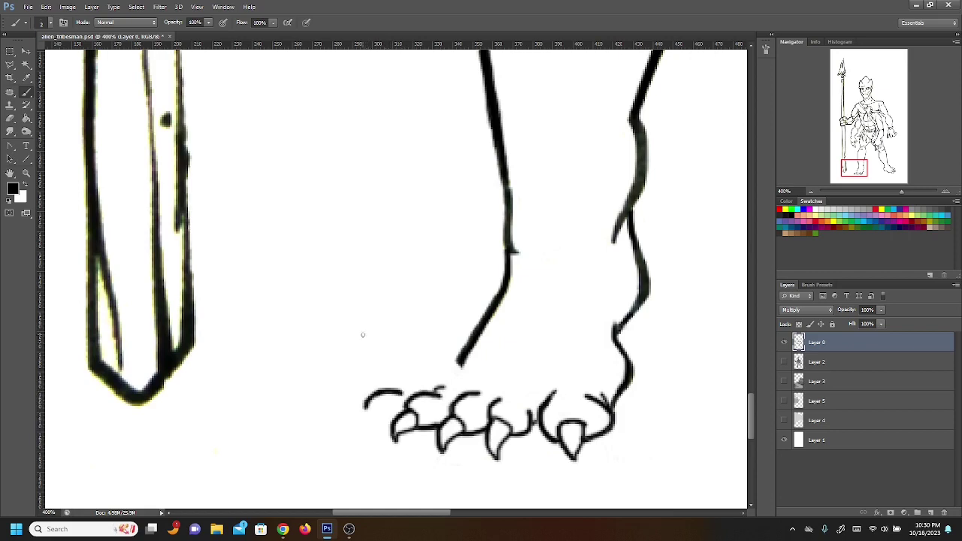
Step: Trim the fifth toe's arc, add its pointed claw, and connect the toe to its neighbour and to the left ankle line
{"action": "left_click", "coordinate": [9, 118]}
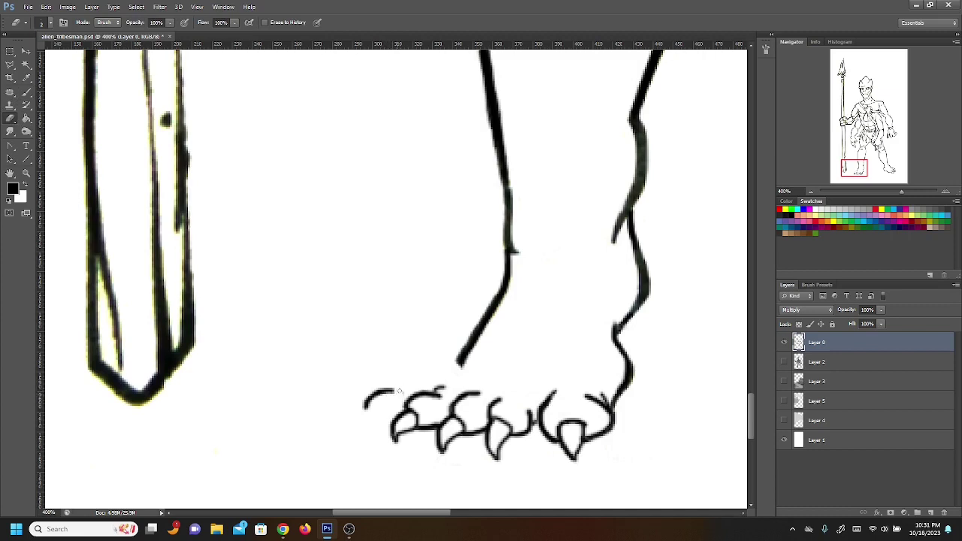
{"action": "key", "text": "b"}
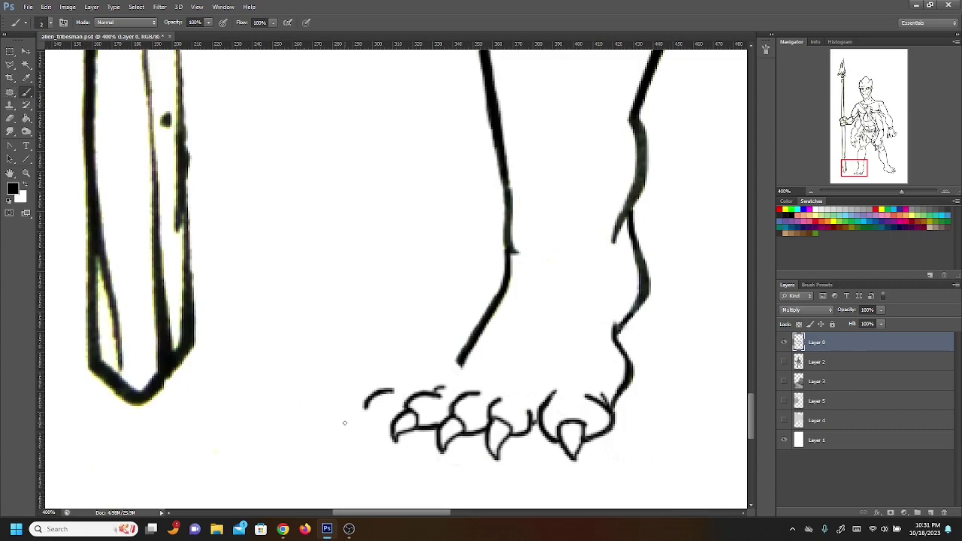
{"action": "mouse_move", "coordinate": [365, 406]}
{"action": "left_mouse_down"}
{"action": "mouse_move", "coordinate": [364, 420]}
{"action": "mouse_move", "coordinate": [393, 399]}
{"action": "mouse_move", "coordinate": [387, 391]}
{"action": "left_mouse_up"}
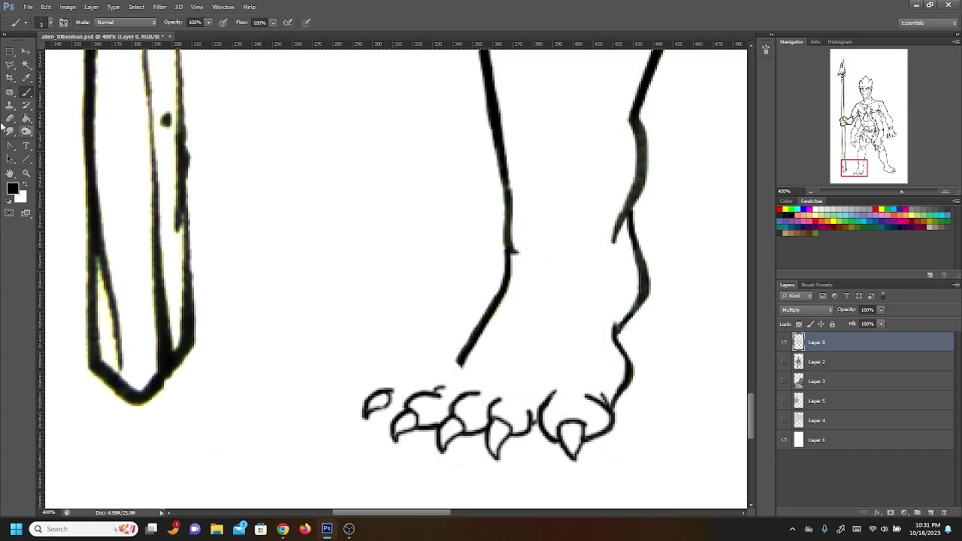
{"action": "left_click", "coordinate": [12, 118]}
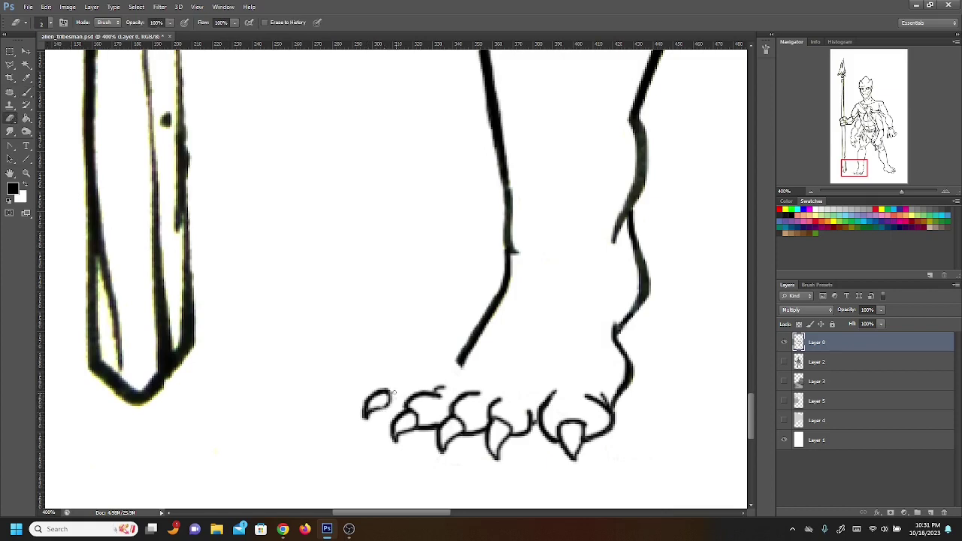
{"action": "key", "text": "b"}
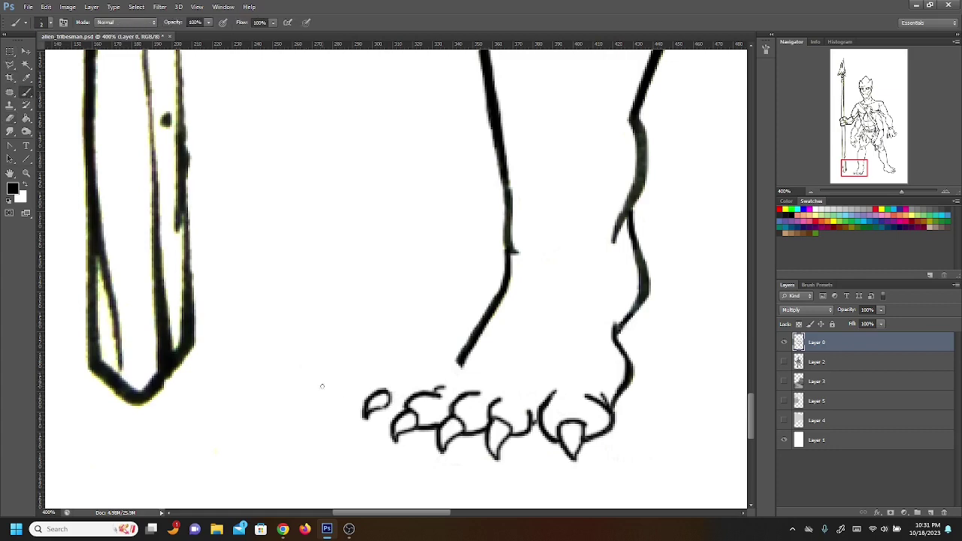
{"action": "mouse_move", "coordinate": [388, 410]}
{"action": "left_mouse_down"}
{"action": "mouse_move", "coordinate": [401, 415]}
{"action": "mouse_move", "coordinate": [412, 379]}
{"action": "mouse_move", "coordinate": [462, 356]}
{"action": "left_mouse_up"}
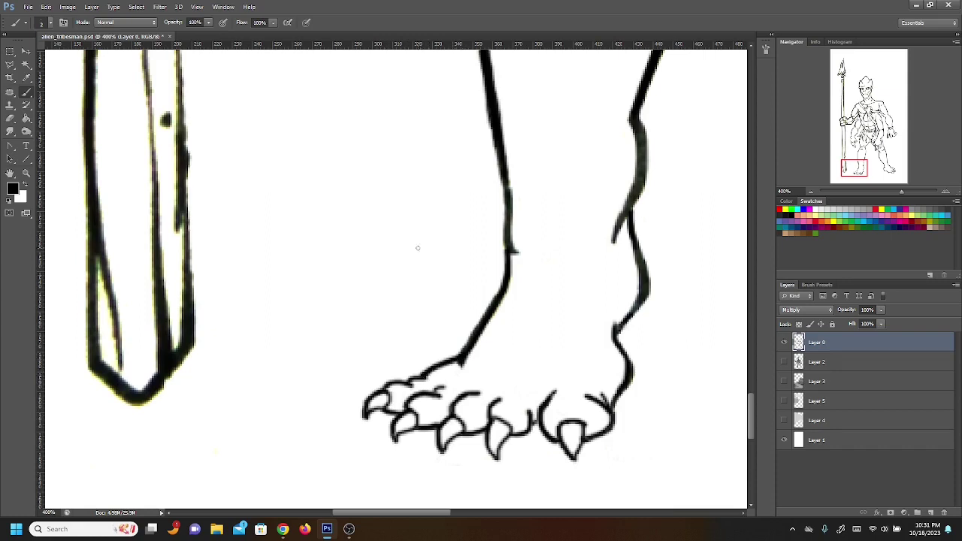
Step: Erase the stray corner at the lower end of the left ankle line and the upper tip of the largest toe's left curve
{"action": "left_click", "coordinate": [10, 118]}
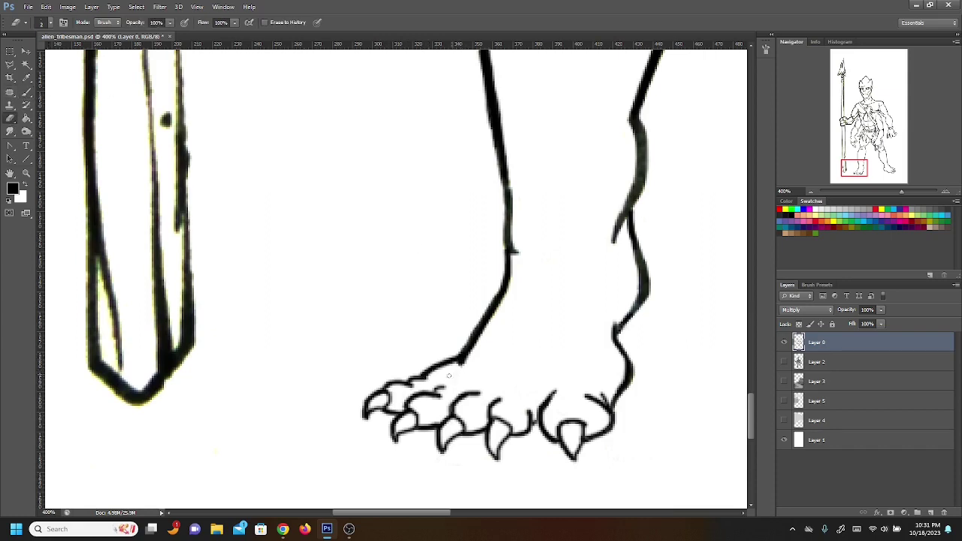
{"action": "left_click_drag", "start_coordinate": [462, 363], "coordinate": [454, 371]}
{"action": "mouse_move", "coordinate": [555, 389]}
{"action": "left_mouse_down"}
{"action": "mouse_move", "coordinate": [547, 397]}
{"action": "mouse_move", "coordinate": [560, 388]}
{"action": "left_mouse_up"}
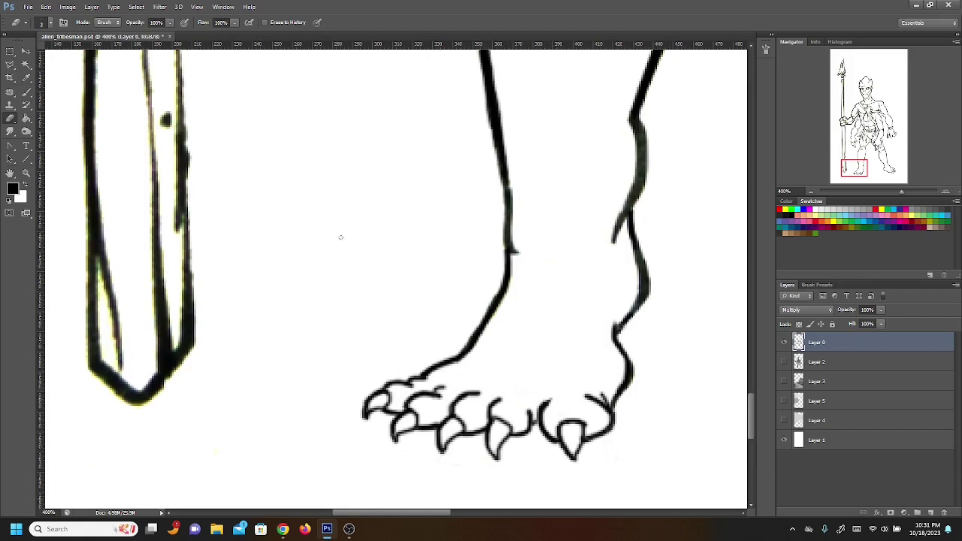
Step: Redraw the upper end of the largest toe's left curve, extend the smaller toes' upper lines onto the foot, and tidy their ends
{"action": "left_click", "coordinate": [27, 91]}
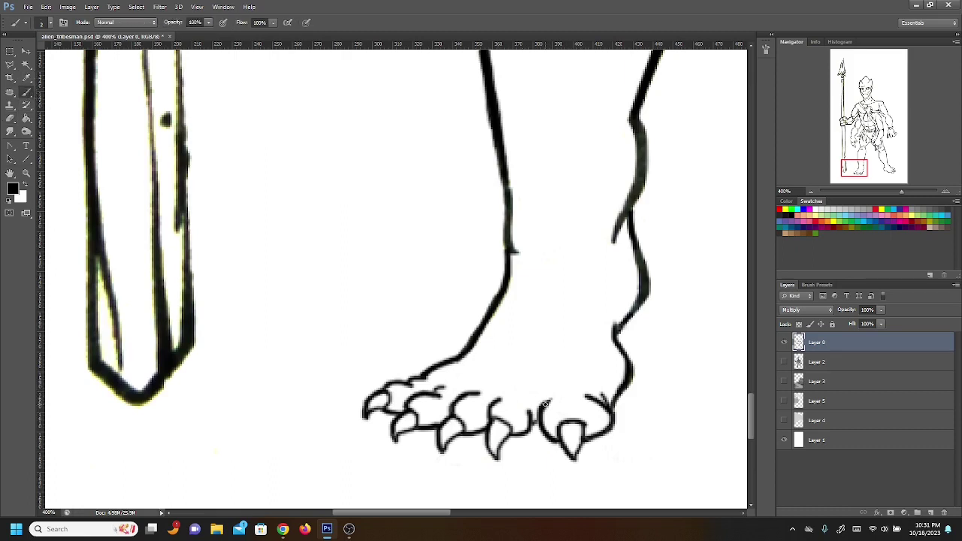
{"action": "mouse_move", "coordinate": [546, 403]}
{"action": "left_mouse_down"}
{"action": "mouse_move", "coordinate": [557, 396]}
{"action": "mouse_move", "coordinate": [482, 384]}
{"action": "mouse_move", "coordinate": [490, 379]}
{"action": "mouse_move", "coordinate": [449, 385]}
{"action": "mouse_move", "coordinate": [460, 381]}
{"action": "left_mouse_up"}
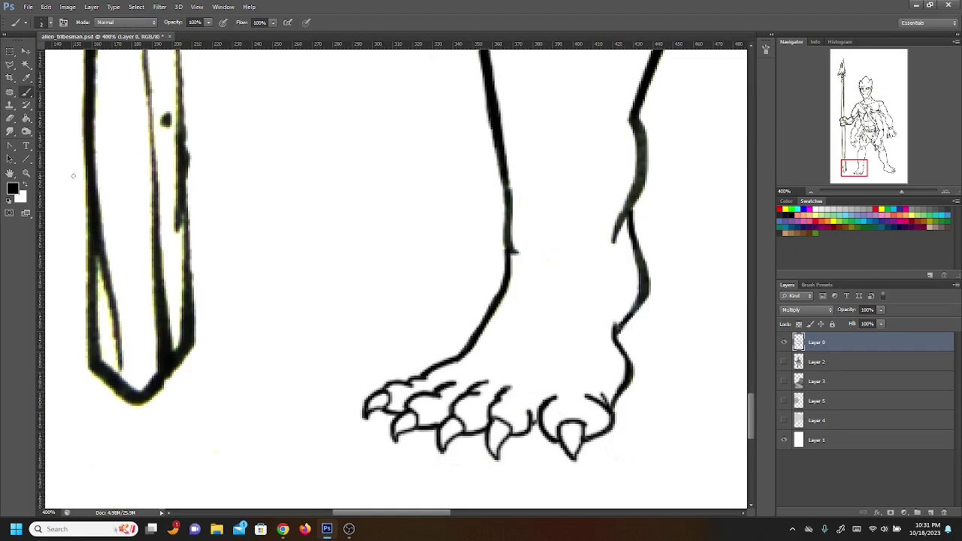
{"action": "left_click", "coordinate": [13, 115]}
{"action": "left_click_drag", "start_coordinate": [484, 382], "coordinate": [512, 394]}
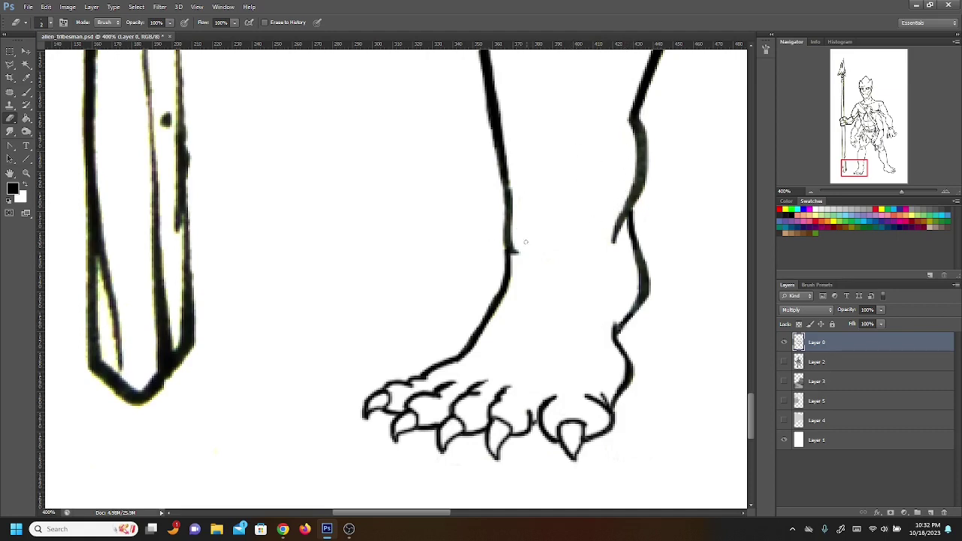
Step: Cut the clawed foot and ankle out of the line art and paste them as a new layer
{"action": "left_click_drag", "start_coordinate": [857, 168], "coordinate": [859, 159]}
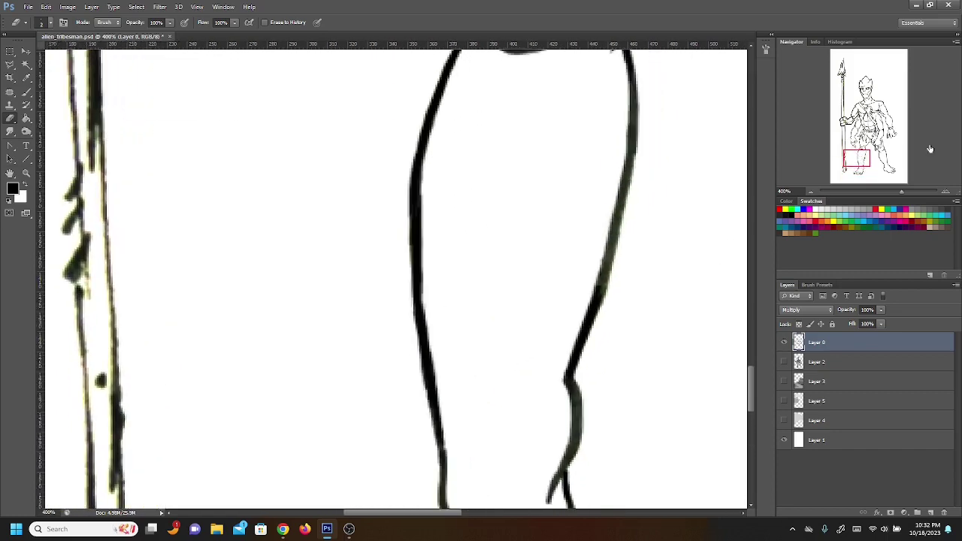
{"action": "left_click", "coordinate": [809, 193]}
{"action": "left_click", "coordinate": [810, 193]}
{"action": "left_click", "coordinate": [810, 193]}
{"action": "left_click", "coordinate": [810, 192]}
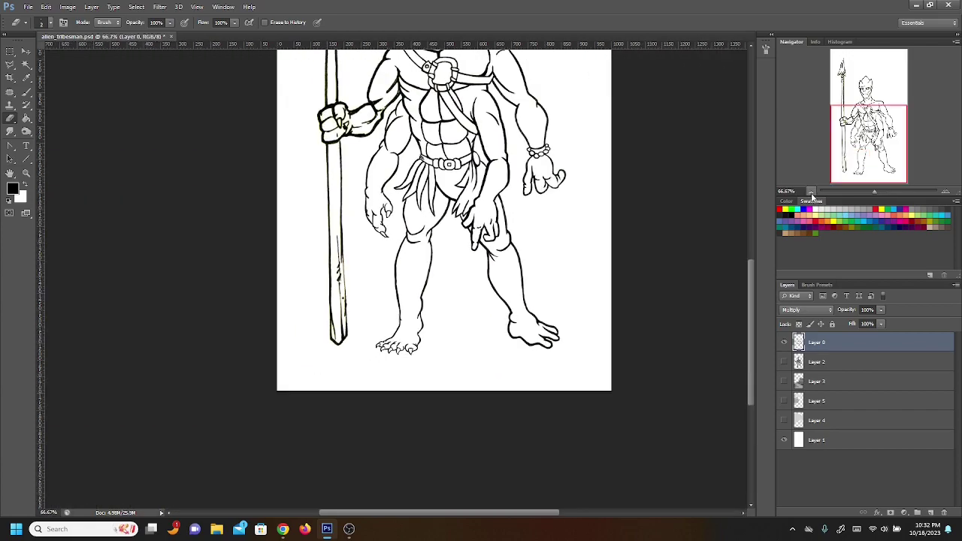
{"action": "left_click_drag", "start_coordinate": [879, 126], "coordinate": [890, 103]}
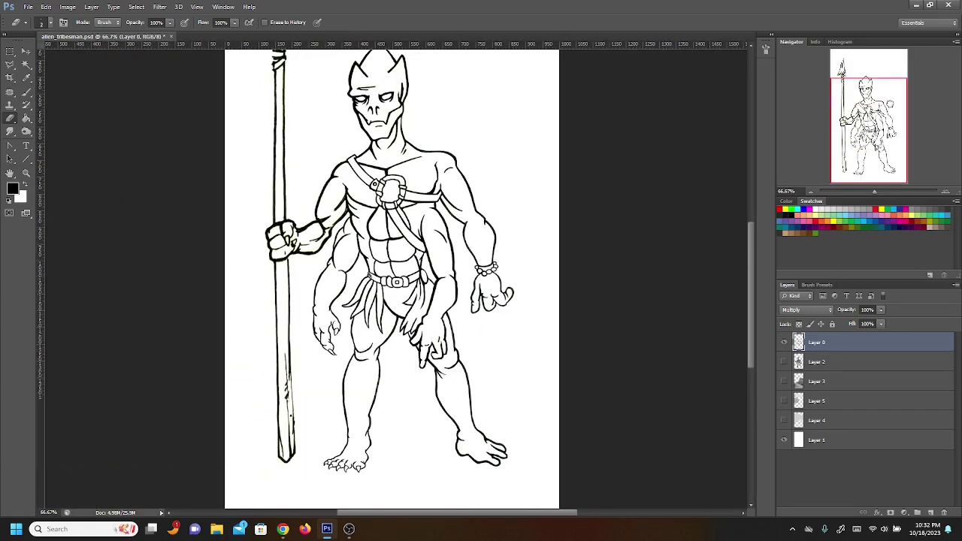
{"action": "left_click", "coordinate": [10, 51]}
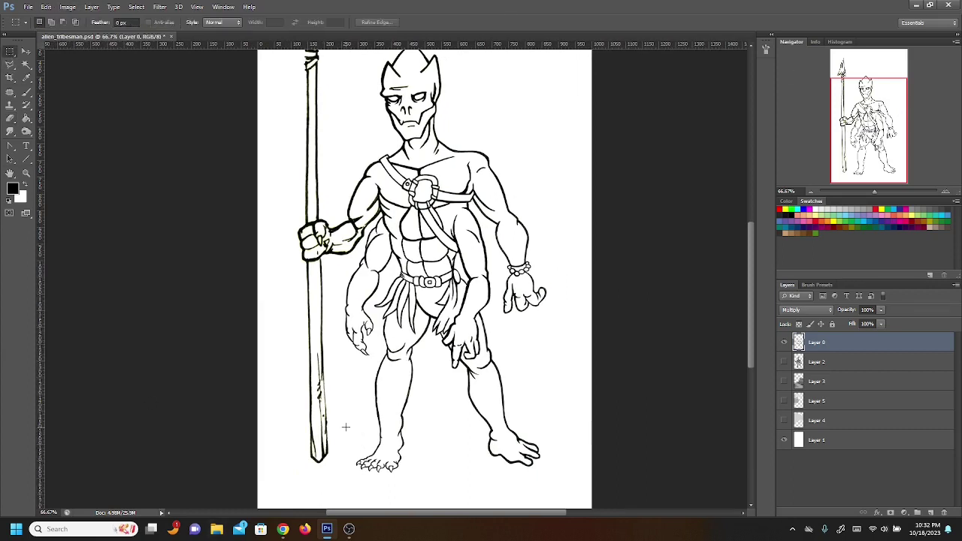
{"action": "left_click_drag", "start_coordinate": [346, 427], "coordinate": [418, 491]}
{"action": "key", "text": "ctrl+x"}
{"action": "key", "text": "ctrl+v"}
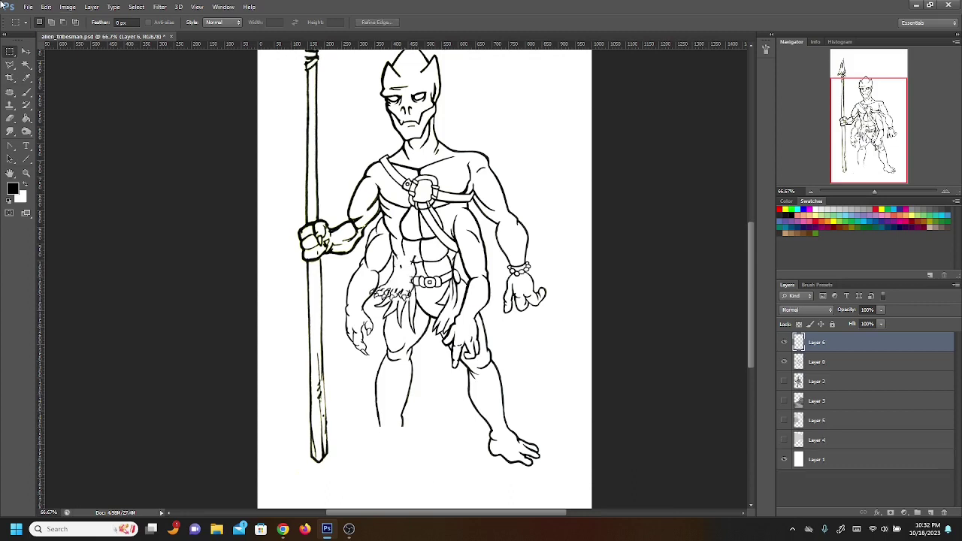
Step: Move the pasted foot below the cut leg and enlarge it to about 139% so it meets the leg lines
{"action": "left_click", "coordinate": [25, 51]}
{"action": "left_click_drag", "start_coordinate": [409, 295], "coordinate": [429, 420]}
{"action": "key", "text": "ctrl+t"}
{"action": "left_click_drag", "start_coordinate": [404, 466], "coordinate": [394, 451]}
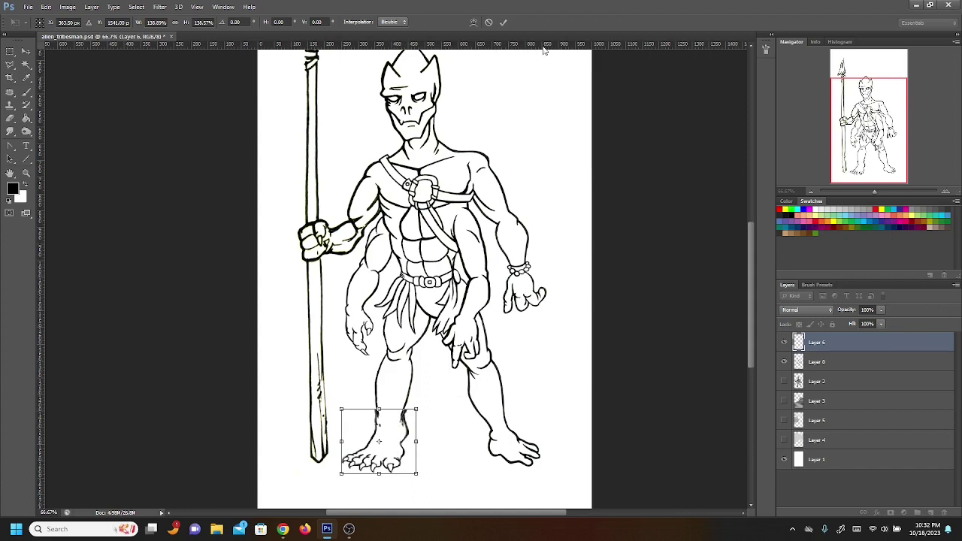
{"action": "left_click", "coordinate": [503, 22]}
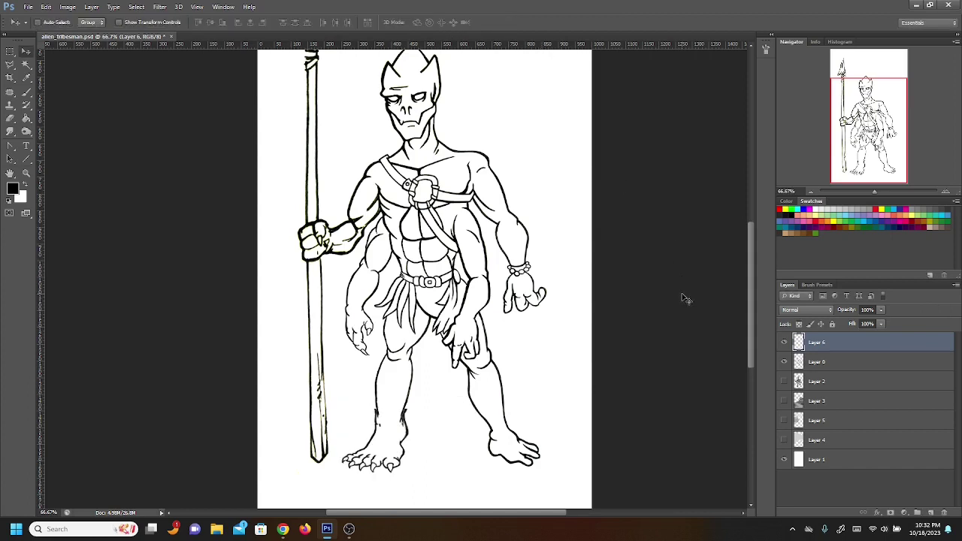
Step: Merge the enlarged foot layer down into the line art layer
{"action": "right_click", "coordinate": [851, 343]}
{"action": "left_click", "coordinate": [760, 360]}
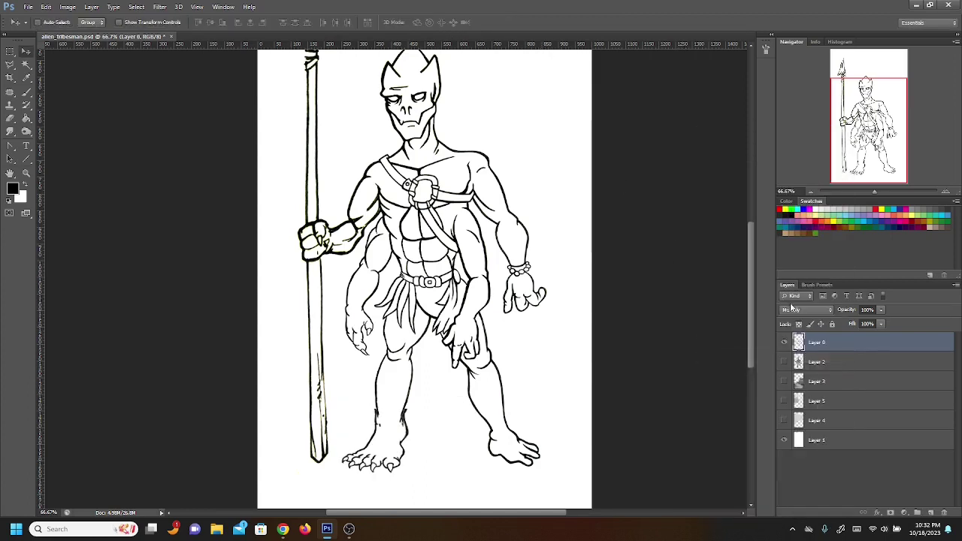
{"action": "left_click", "coordinate": [946, 192]}
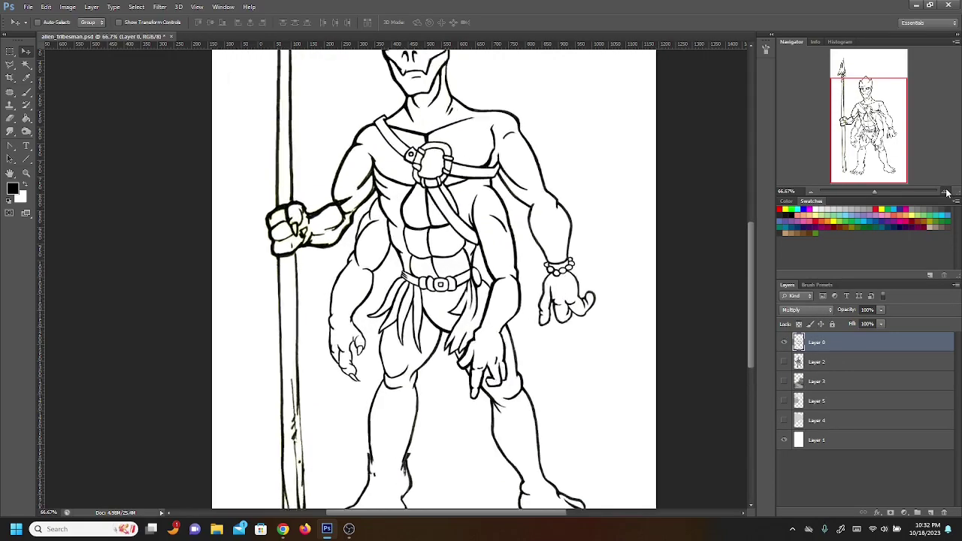
{"action": "left_click", "coordinate": [945, 192]}
{"action": "left_click", "coordinate": [945, 192]}
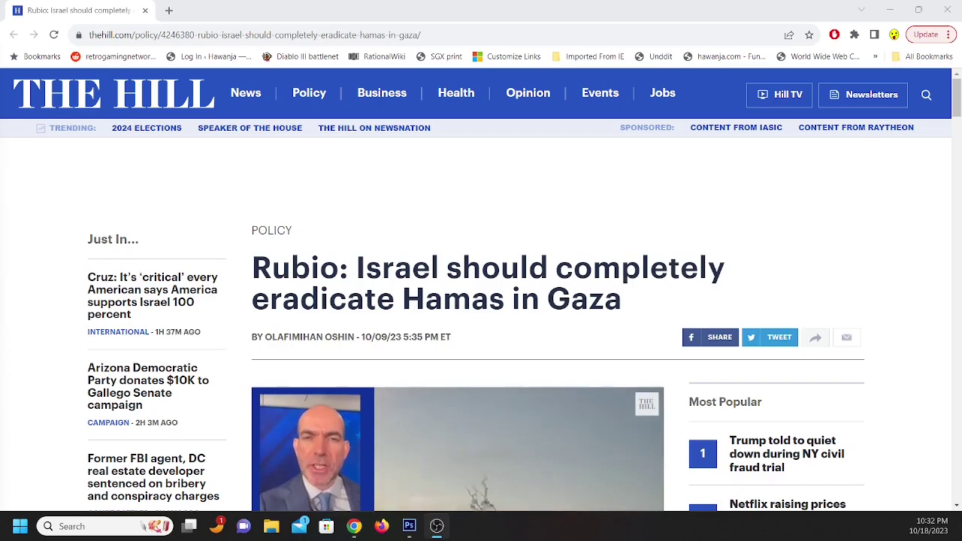
Step: Read The Hill article on Rubio's statement about Israel and Hamas in the browser, through to its end
{"action": "scroll", "coordinate": [665, 316], "scroll_direction": "down", "scroll_amount": 1}
{"action": "scroll", "coordinate": [665, 316], "scroll_direction": "down", "scroll_amount": 5}
{"action": "scroll", "coordinate": [664, 315], "scroll_direction": "down", "scroll_amount": 2}
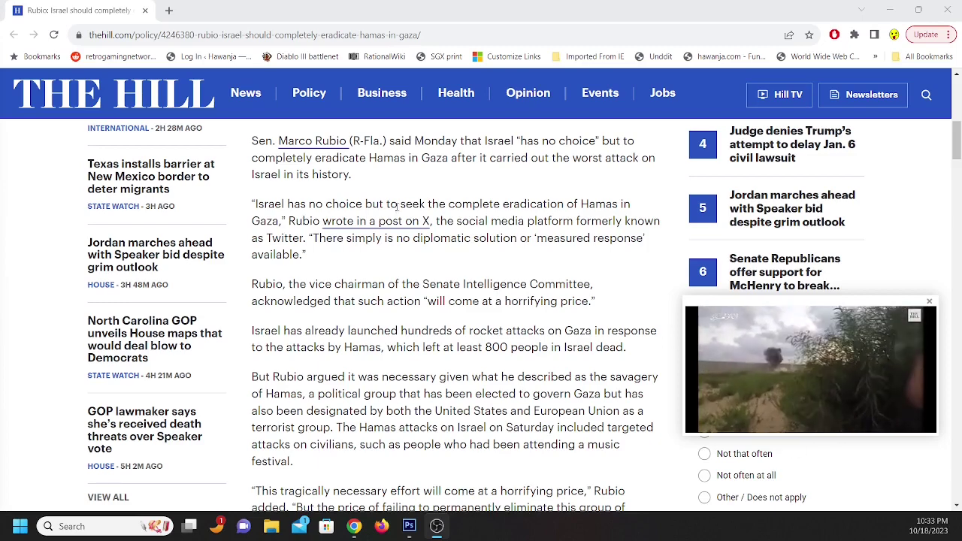
{"action": "scroll", "coordinate": [398, 218], "scroll_direction": "down", "scroll_amount": 2}
{"action": "scroll", "coordinate": [396, 223], "scroll_direction": "down", "scroll_amount": 1}
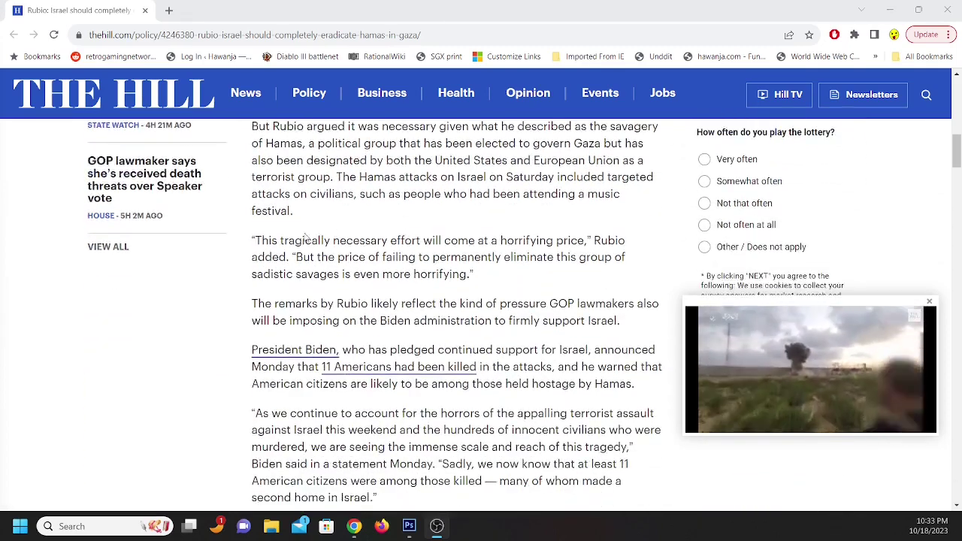
{"action": "left_click_drag", "start_coordinate": [252, 241], "coordinate": [296, 257]}
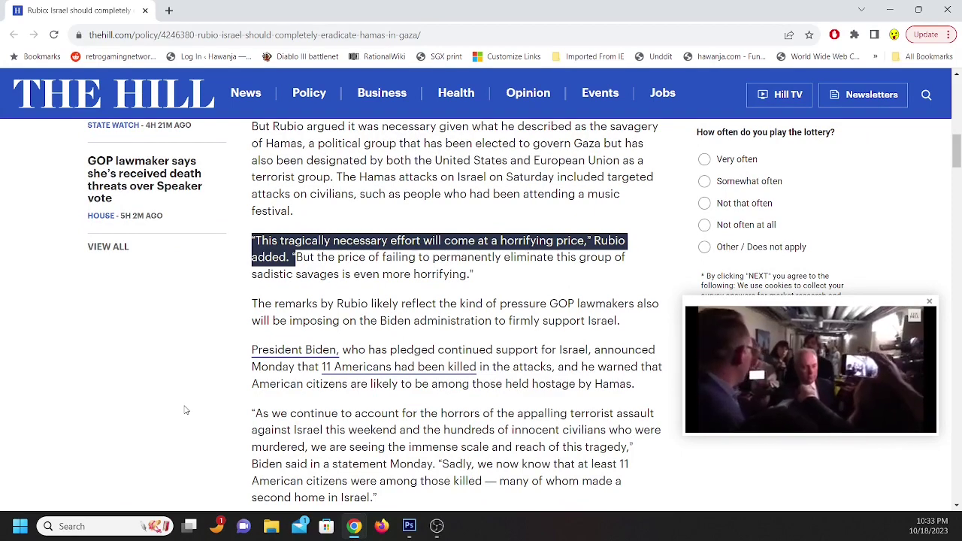
{"action": "left_click", "coordinate": [525, 272]}
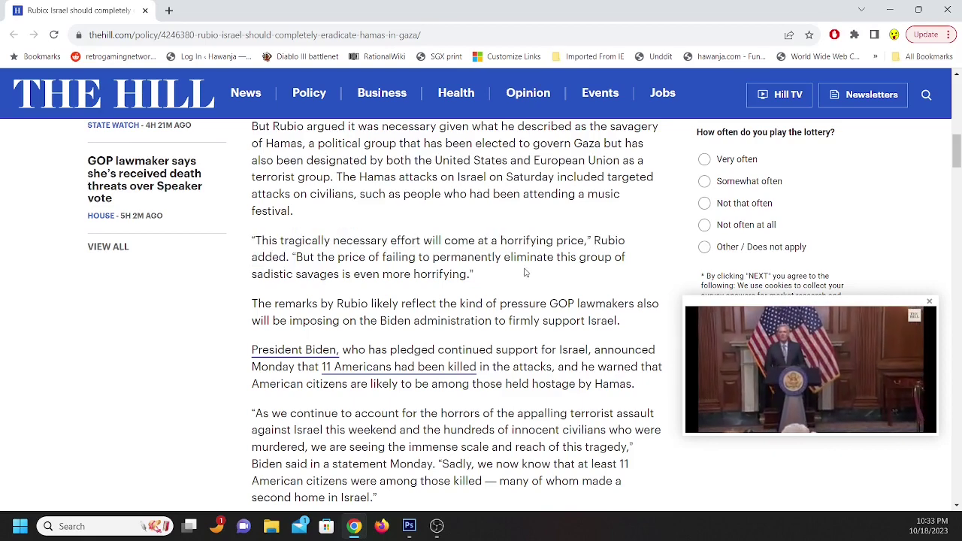
{"action": "scroll", "coordinate": [525, 273], "scroll_direction": "down", "scroll_amount": 3}
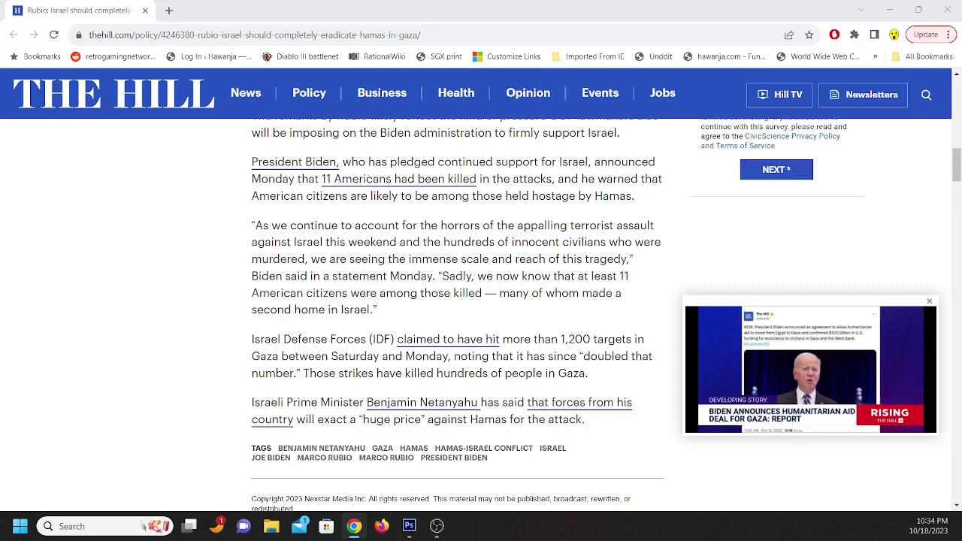
Step: Review the two Rep. Marjorie Taylor Greene posts on the Israel vigil and Speaker vote and on the southern border
{"action": "mouse_move", "coordinate": [354, 526]}
{"action": "left_click", "coordinate": [451, 498]}
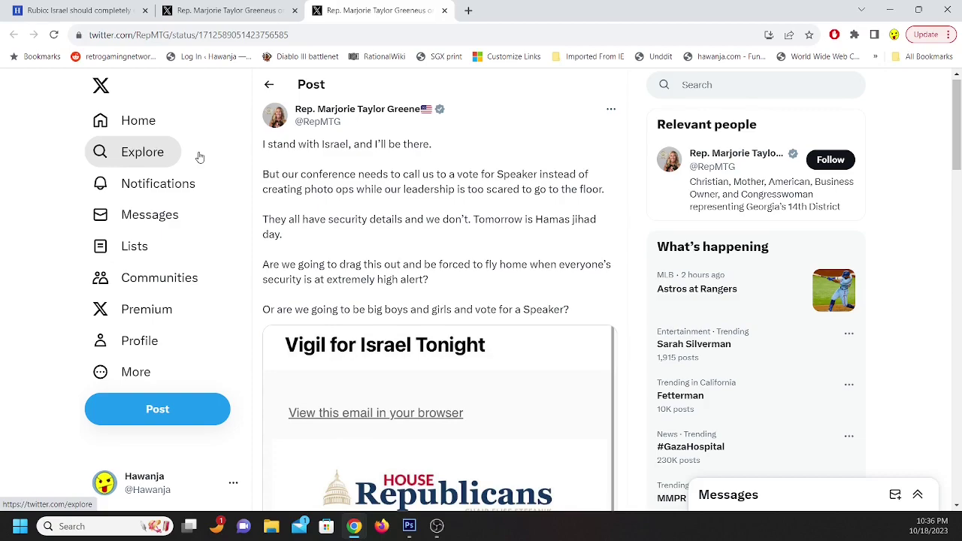
{"action": "scroll", "coordinate": [351, 205], "scroll_direction": "down", "scroll_amount": 3}
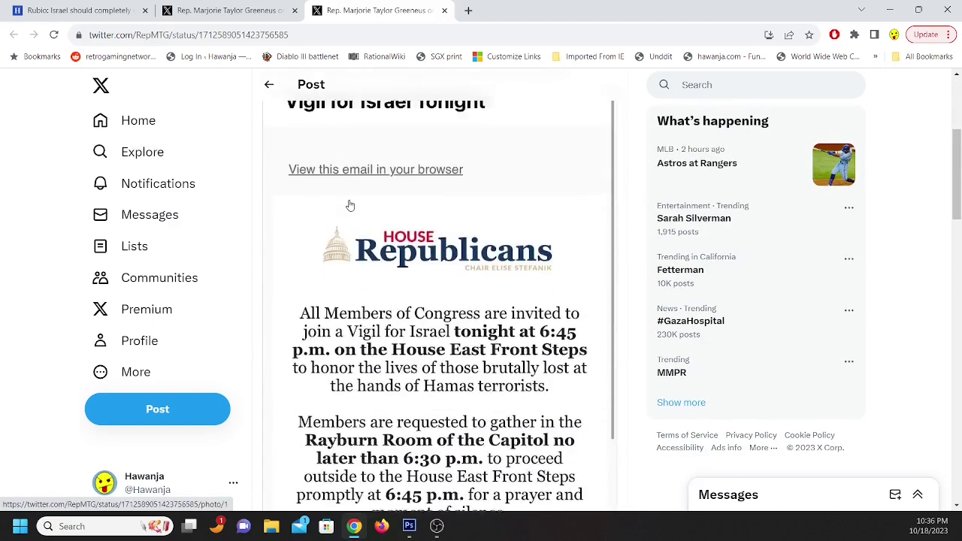
{"action": "scroll", "coordinate": [351, 205], "scroll_direction": "down", "scroll_amount": 3}
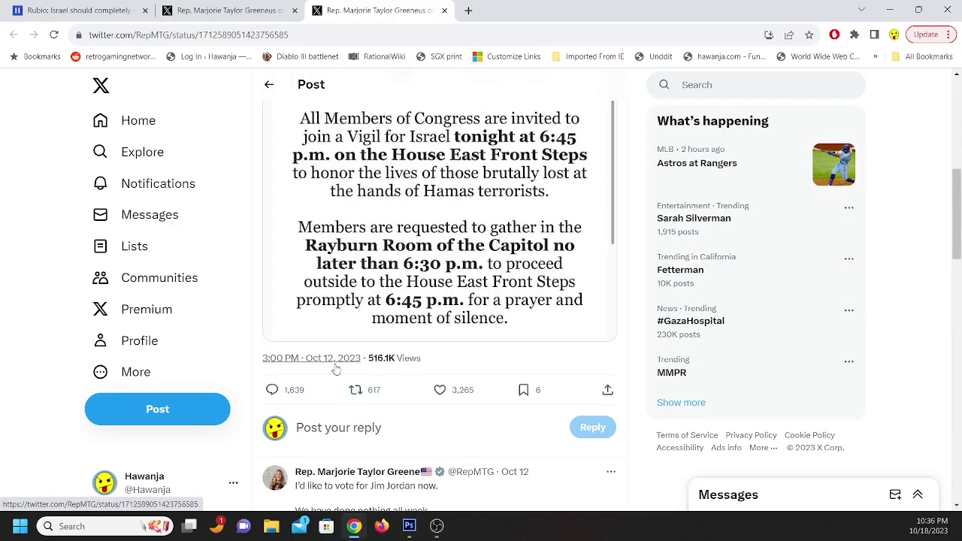
{"action": "scroll", "coordinate": [333, 369], "scroll_direction": "up", "scroll_amount": 5}
{"action": "left_click", "coordinate": [262, 6]}
{"action": "scroll", "coordinate": [331, 244], "scroll_direction": "down", "scroll_amount": 5}
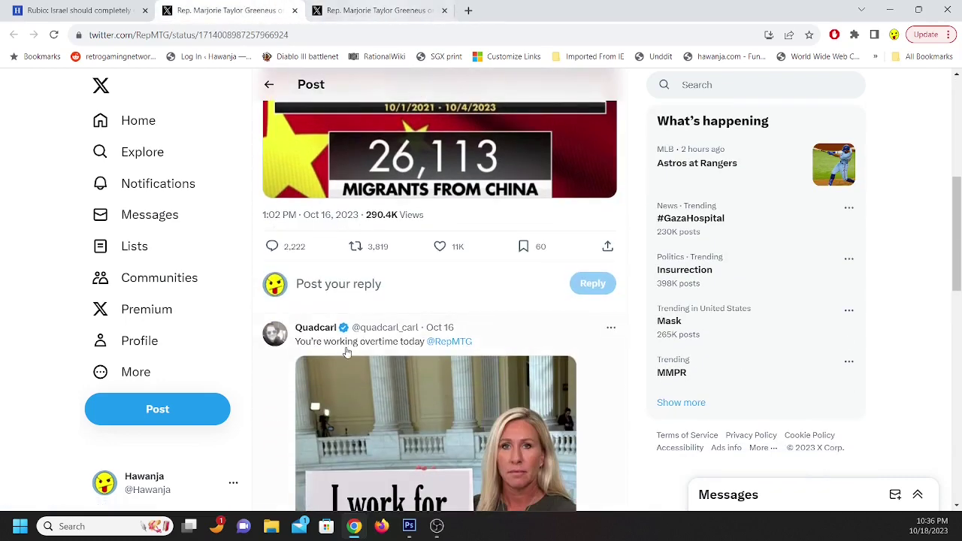
{"action": "scroll", "coordinate": [348, 350], "scroll_direction": "up", "scroll_amount": 5}
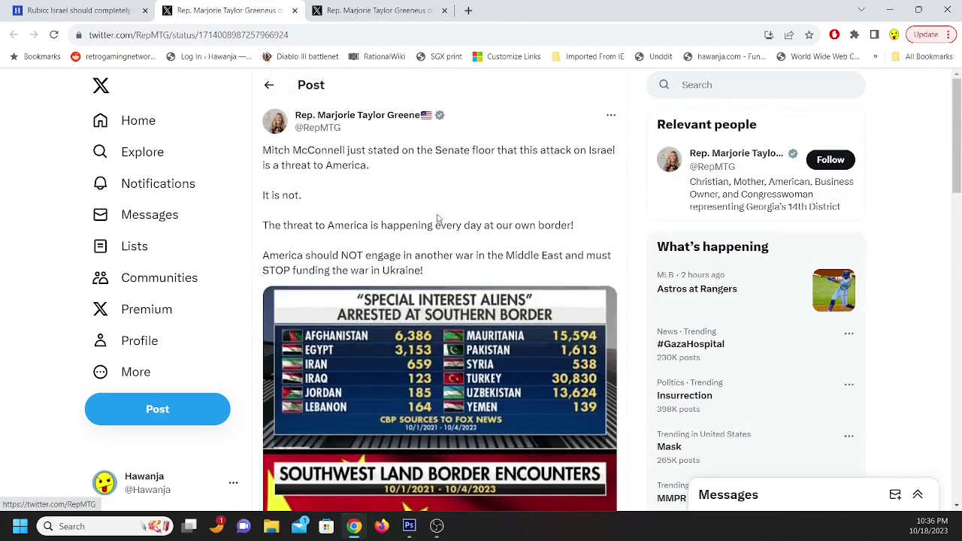
{"action": "left_click", "coordinate": [380, 12]}
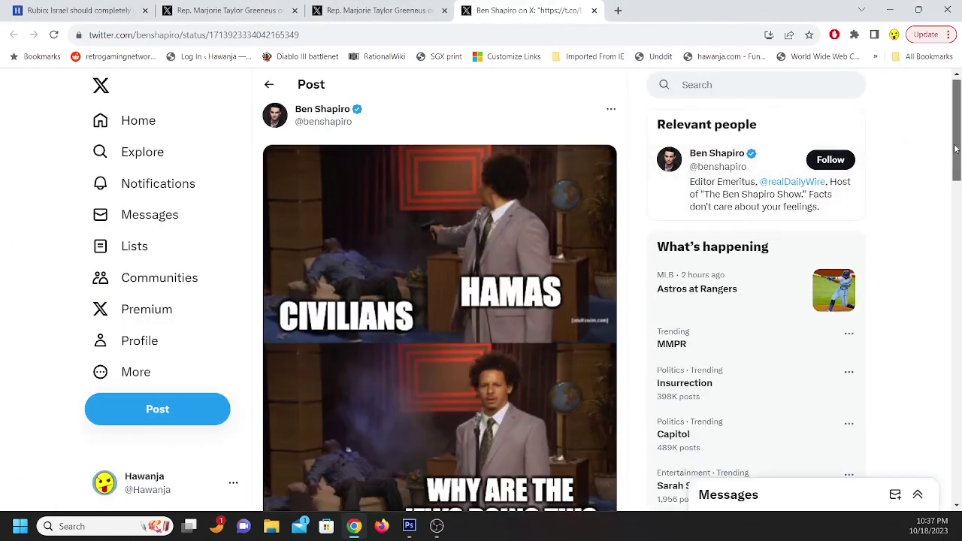
Step: View the Ben Shapiro meme post about Hamas and civilians from its beginning
{"action": "left_click_drag", "start_coordinate": [958, 142], "coordinate": [958, 142]}
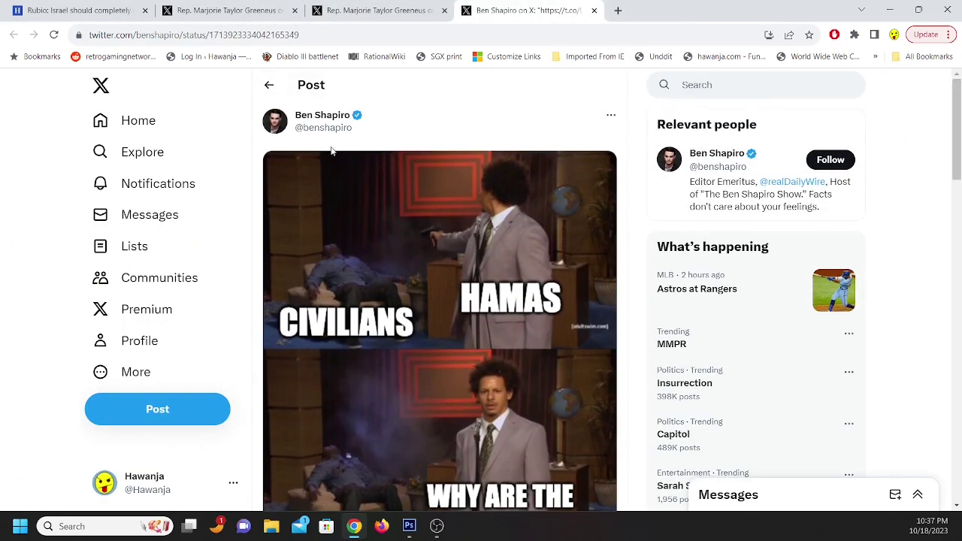
Step: Review both panels of Ben Shapiro's meme post down to its date line and return to its start
{"action": "scroll", "coordinate": [867, 215], "scroll_direction": "down", "scroll_amount": 1}
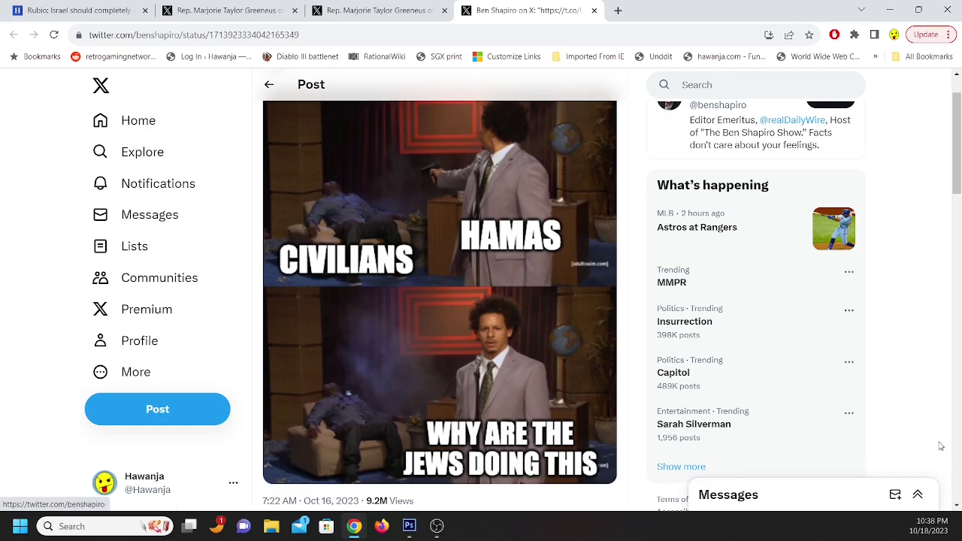
{"action": "scroll", "coordinate": [547, 361], "scroll_direction": "up", "scroll_amount": 1}
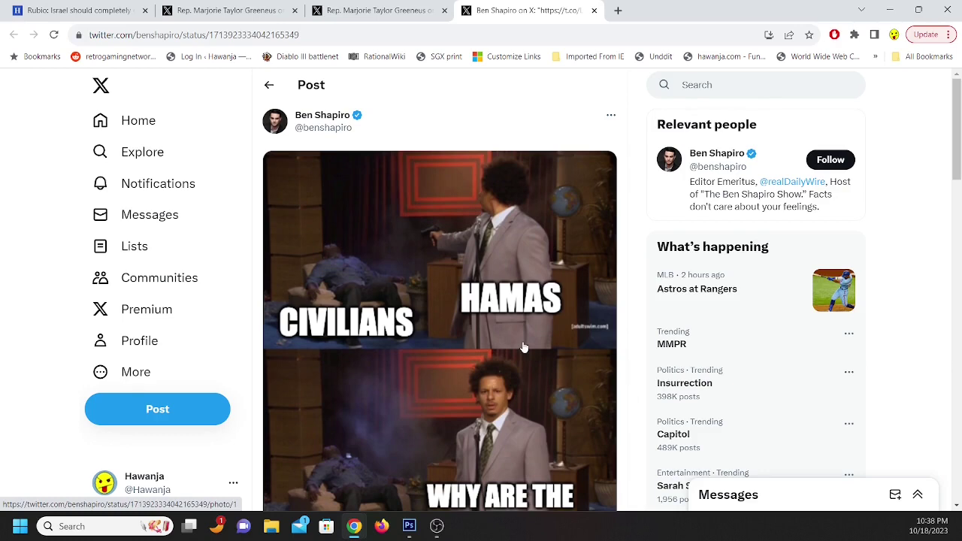
{"action": "scroll", "coordinate": [958, 158], "scroll_direction": "down", "scroll_amount": 1}
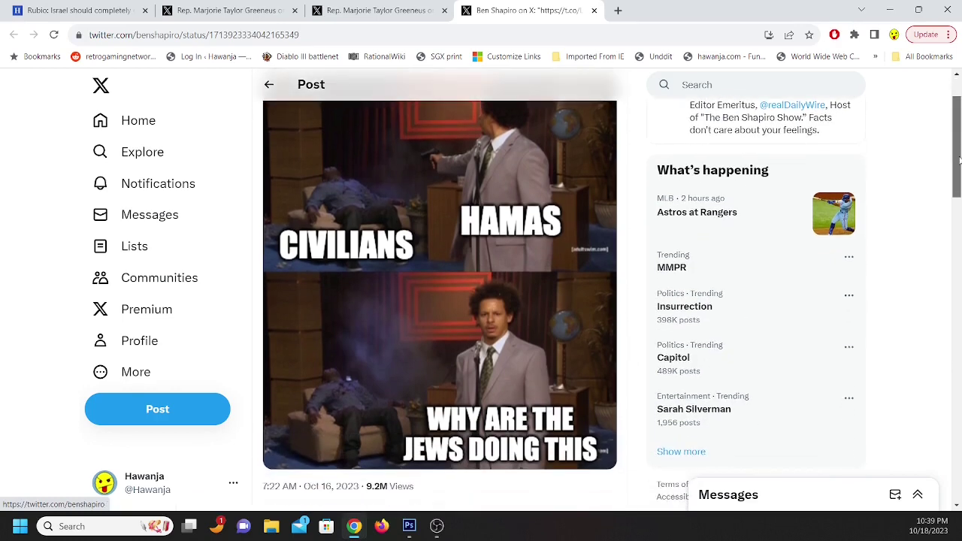
{"action": "left_click_drag", "start_coordinate": [959, 160], "coordinate": [960, 141]}
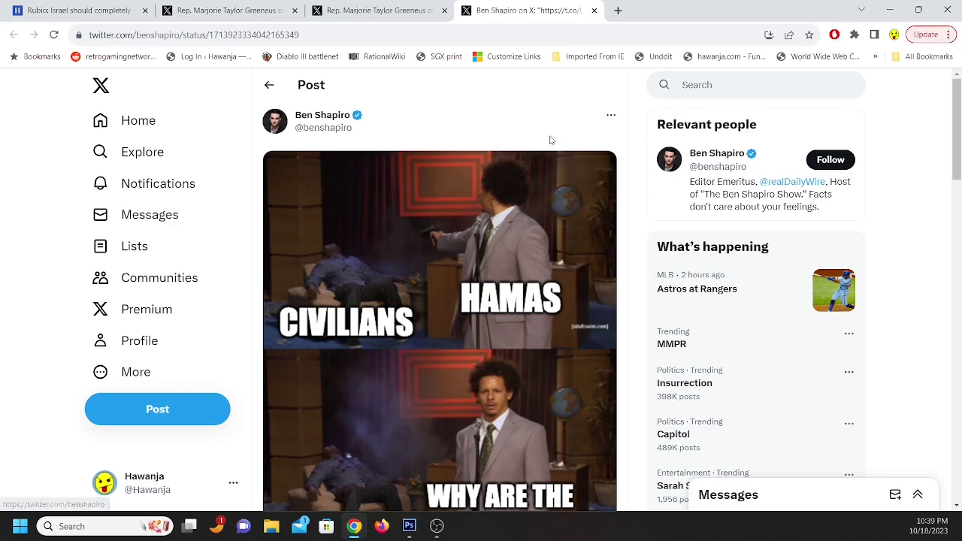
{"action": "left_click_drag", "start_coordinate": [958, 112], "coordinate": [960, 127]}
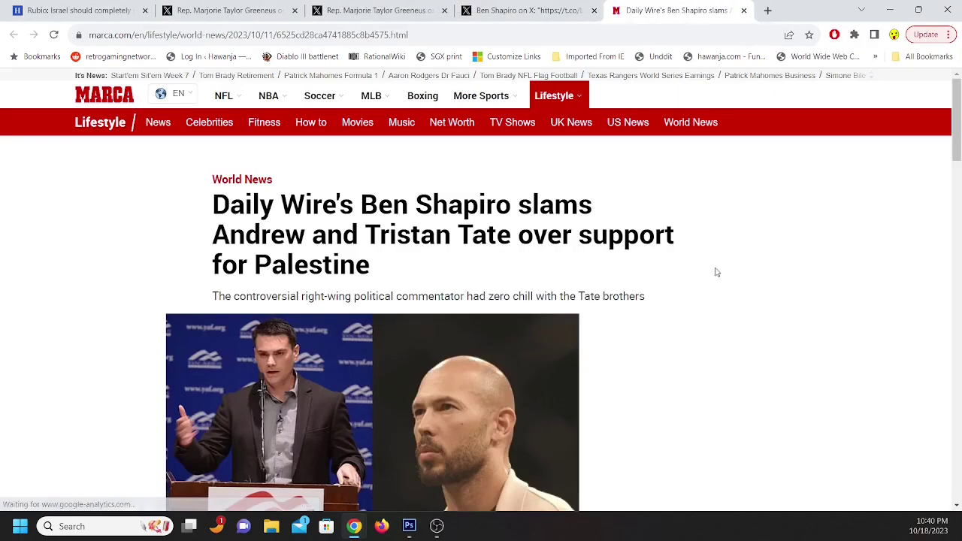
Step: Read the Marca article on Ben Shapiro and the Tate brothers from the headline through to its final paragraph
{"action": "scroll", "coordinate": [716, 272], "scroll_direction": "down", "scroll_amount": 1}
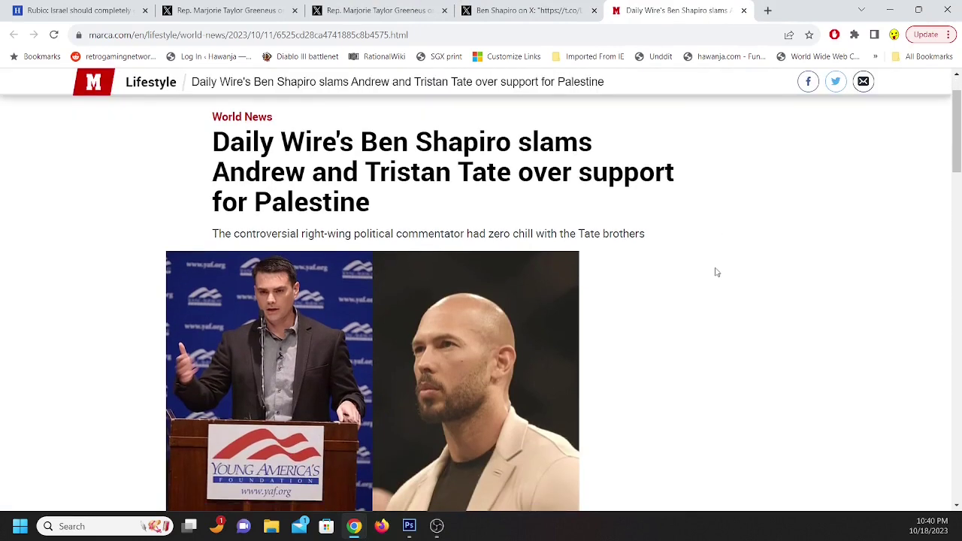
{"action": "scroll", "coordinate": [716, 273], "scroll_direction": "up", "scroll_amount": 1}
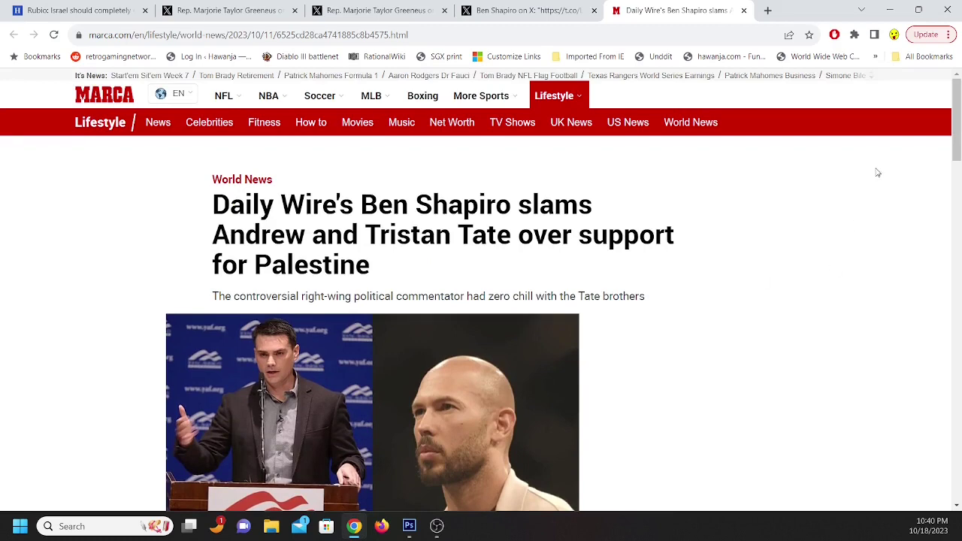
{"action": "left_click_drag", "start_coordinate": [958, 115], "coordinate": [959, 137]}
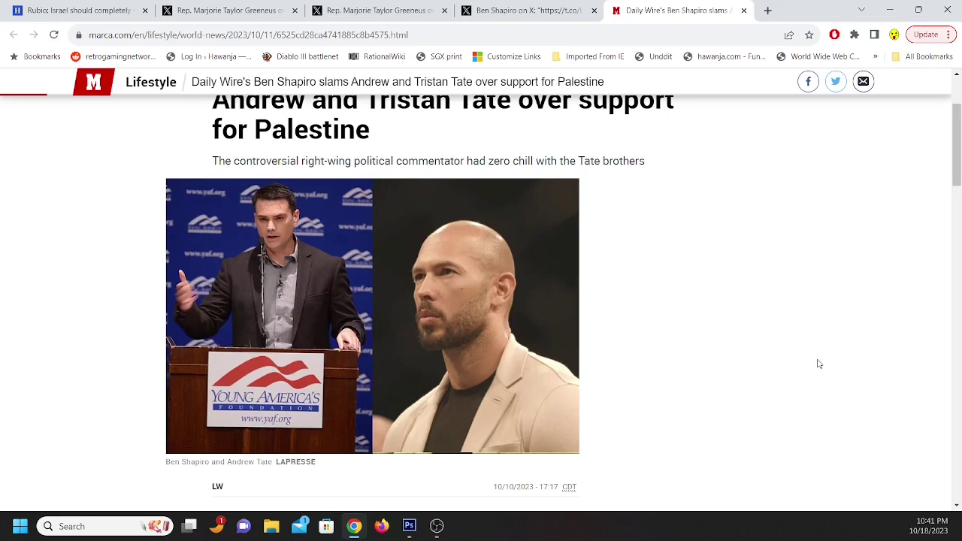
{"action": "left_click", "coordinate": [959, 123]}
{"action": "left_click_drag", "start_coordinate": [958, 122], "coordinate": [948, 180]}
{"action": "scroll", "coordinate": [834, 316], "scroll_direction": "down", "scroll_amount": 6}
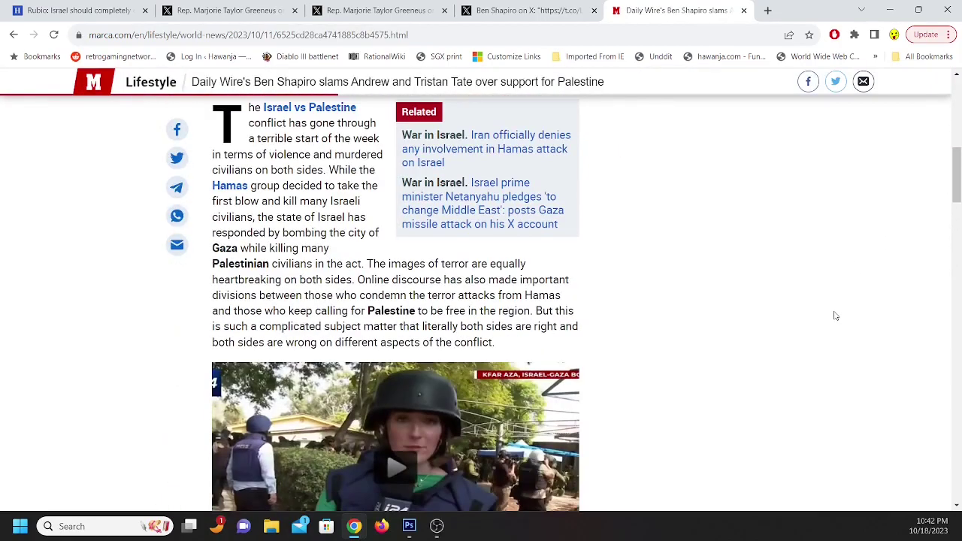
{"action": "scroll", "coordinate": [834, 315], "scroll_direction": "down", "scroll_amount": 3}
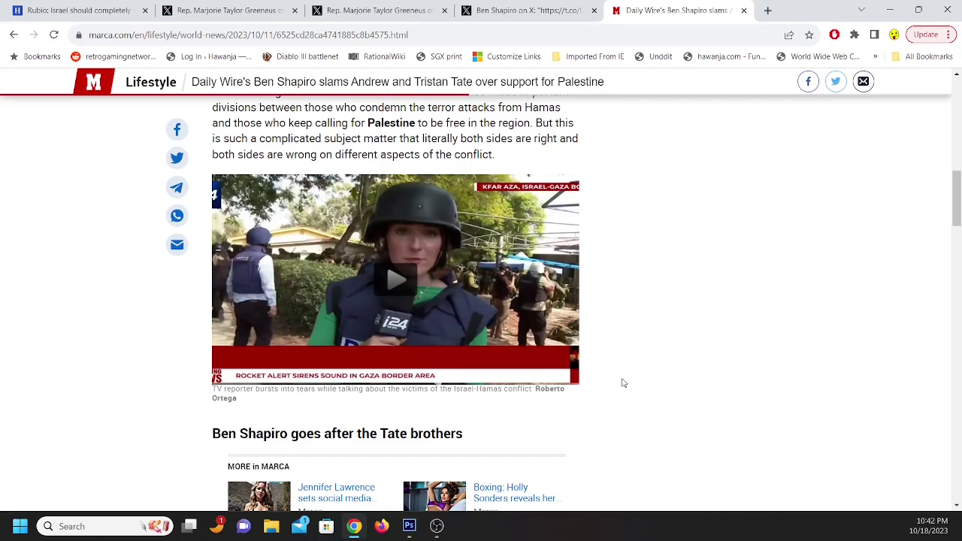
{"action": "scroll", "coordinate": [660, 379], "scroll_direction": "down", "scroll_amount": 3}
{"action": "scroll", "coordinate": [661, 377], "scroll_direction": "down", "scroll_amount": 2}
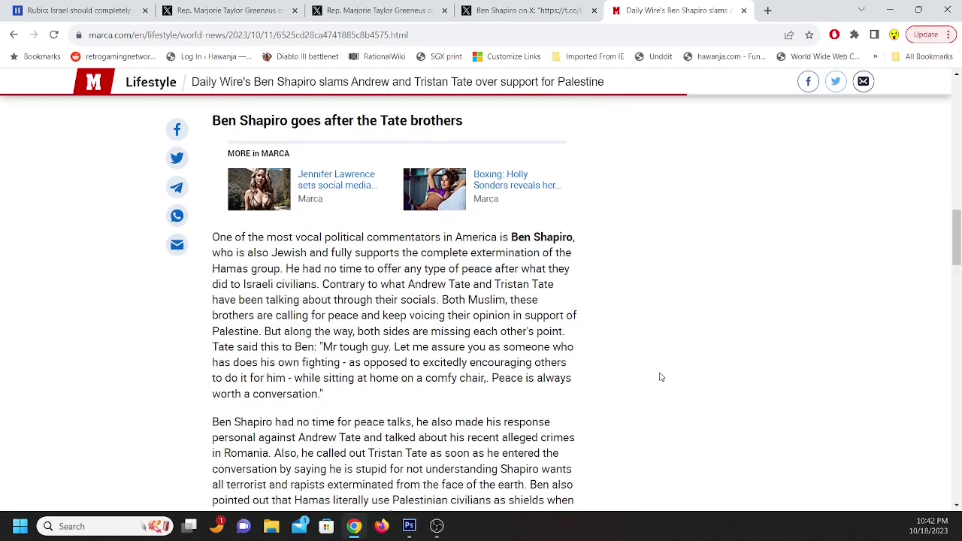
{"action": "scroll", "coordinate": [661, 377], "scroll_direction": "down", "scroll_amount": 4}
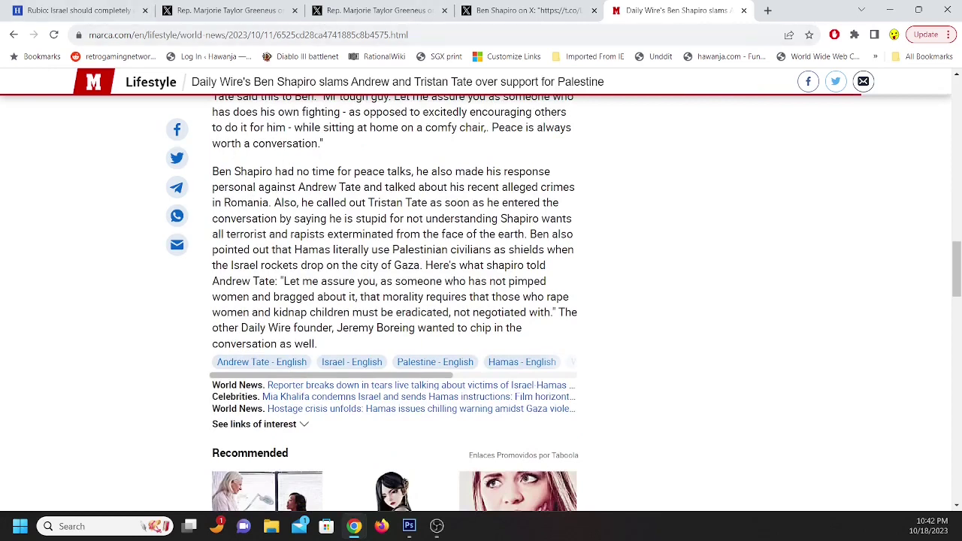
Step: View the Newsweek article on Ben Shapiro's feud with Andrew Tate and dismiss its floating video
{"action": "key", "text": "alt+Tab"}
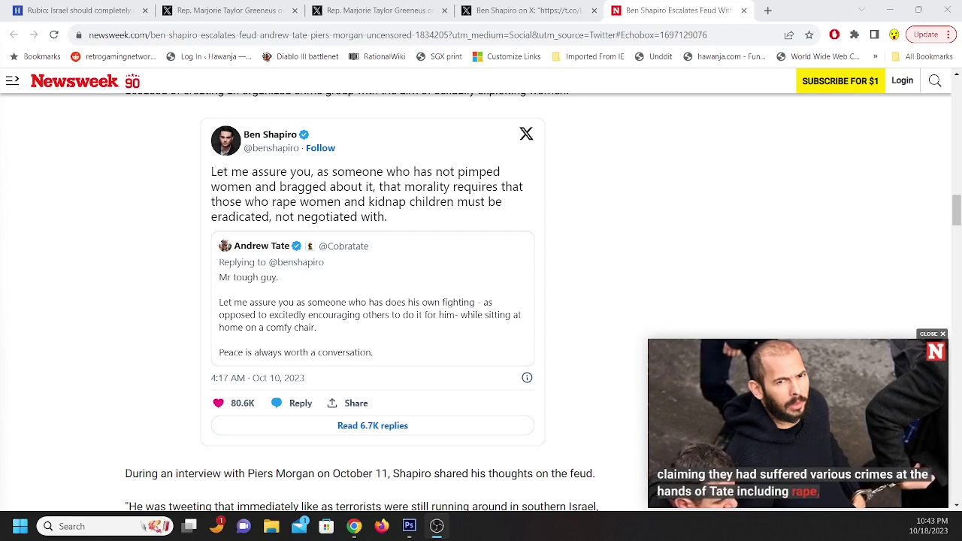
{"action": "left_click", "coordinate": [943, 333]}
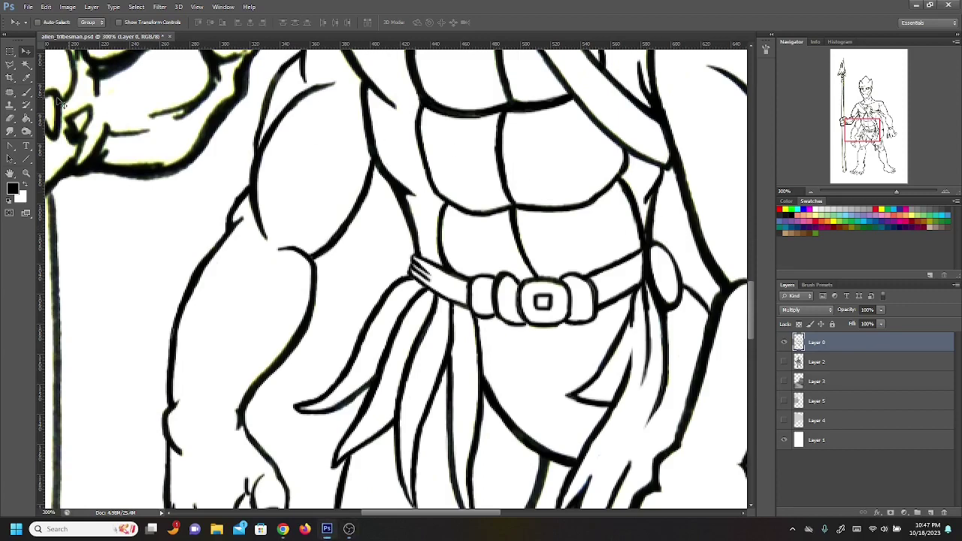
Step: In Photoshop, erase the stray marks and overlapping shin line at the front of the clawed foot's ankle
{"action": "left_click", "coordinate": [26, 92]}
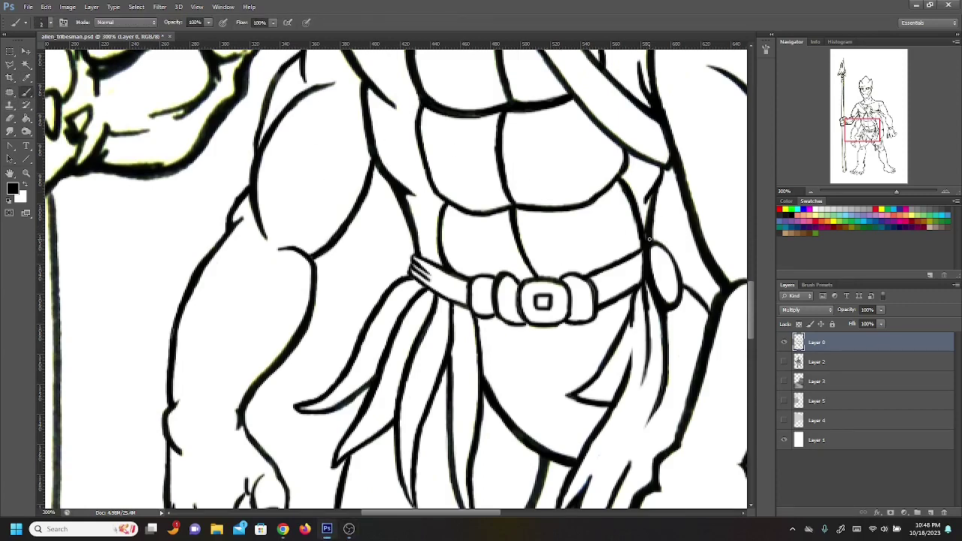
{"action": "mouse_move", "coordinate": [869, 137]}
{"action": "left_mouse_down"}
{"action": "mouse_move", "coordinate": [866, 129]}
{"action": "mouse_move", "coordinate": [865, 173]}
{"action": "left_mouse_up"}
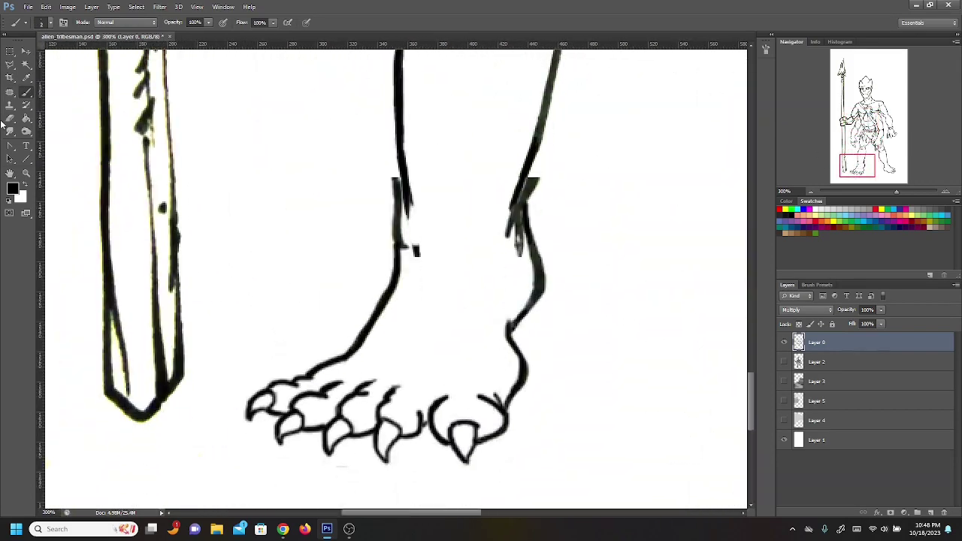
{"action": "left_click", "coordinate": [10, 118]}
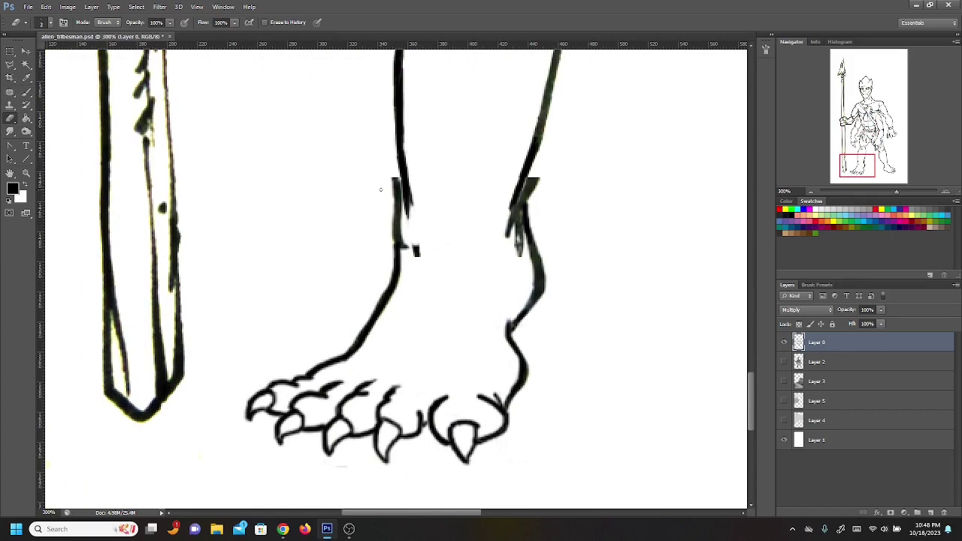
{"action": "mouse_move", "coordinate": [389, 179]}
{"action": "left_mouse_down"}
{"action": "mouse_move", "coordinate": [406, 214]}
{"action": "mouse_move", "coordinate": [406, 162]}
{"action": "mouse_move", "coordinate": [406, 214]}
{"action": "mouse_move", "coordinate": [413, 175]}
{"action": "mouse_move", "coordinate": [415, 248]}
{"action": "left_mouse_up"}
Step: Set the eraser size to 3 px and erase the rough front ankle segment and the overlapping strokes behind the ankle
{"action": "left_click", "coordinate": [50, 23]}
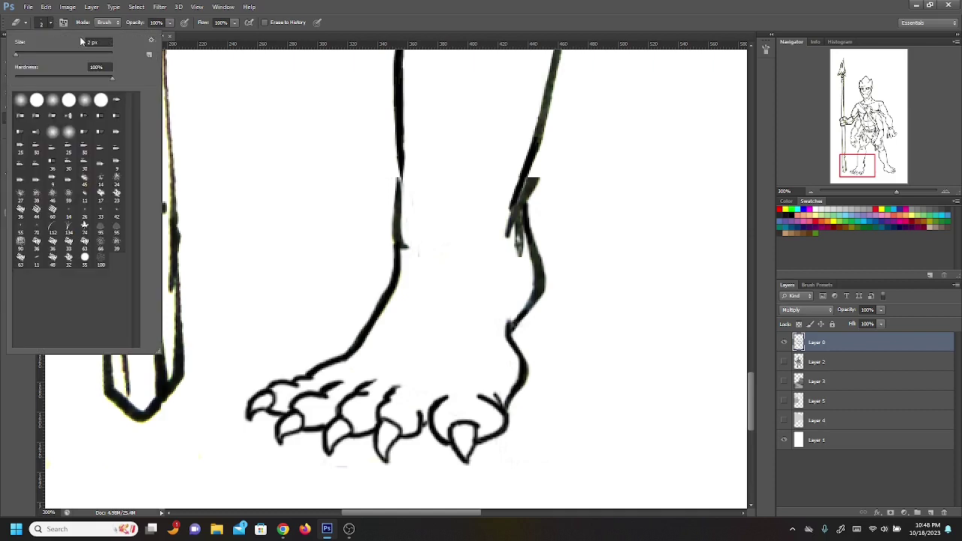
{"action": "left_click", "coordinate": [92, 43]}
{"action": "type", "text": "3"}
{"action": "key", "text": "Return"}
{"action": "mouse_move", "coordinate": [383, 185]}
{"action": "left_mouse_down"}
{"action": "mouse_move", "coordinate": [402, 201]}
{"action": "mouse_move", "coordinate": [397, 280]}
{"action": "mouse_move", "coordinate": [395, 255]}
{"action": "left_mouse_up"}
{"action": "mouse_move", "coordinate": [529, 219]}
{"action": "left_mouse_down"}
{"action": "mouse_move", "coordinate": [526, 181]}
{"action": "mouse_move", "coordinate": [536, 191]}
{"action": "left_mouse_up"}
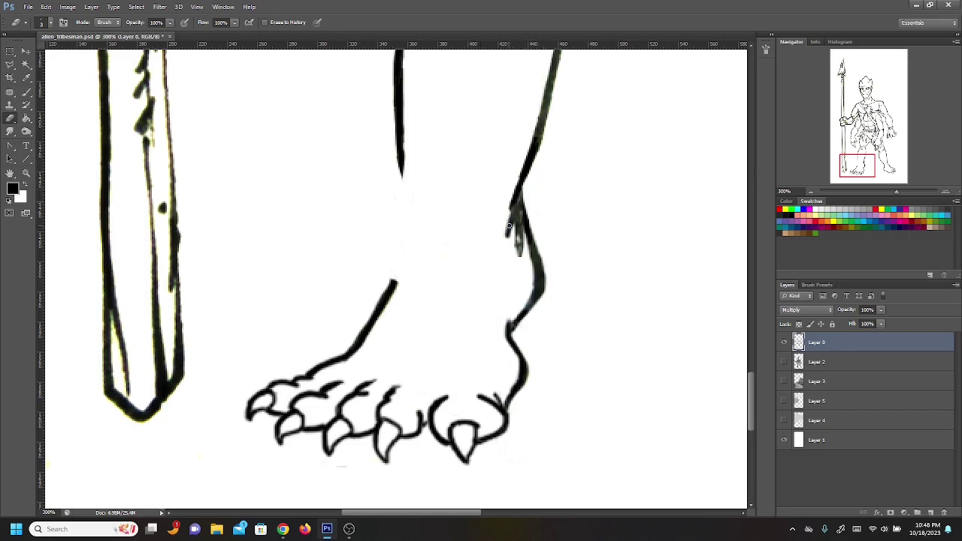
{"action": "mouse_move", "coordinate": [511, 225]}
{"action": "left_mouse_down"}
{"action": "mouse_move", "coordinate": [511, 189]}
{"action": "mouse_move", "coordinate": [521, 243]}
{"action": "mouse_move", "coordinate": [503, 215]}
{"action": "mouse_move", "coordinate": [506, 233]}
{"action": "left_mouse_up"}
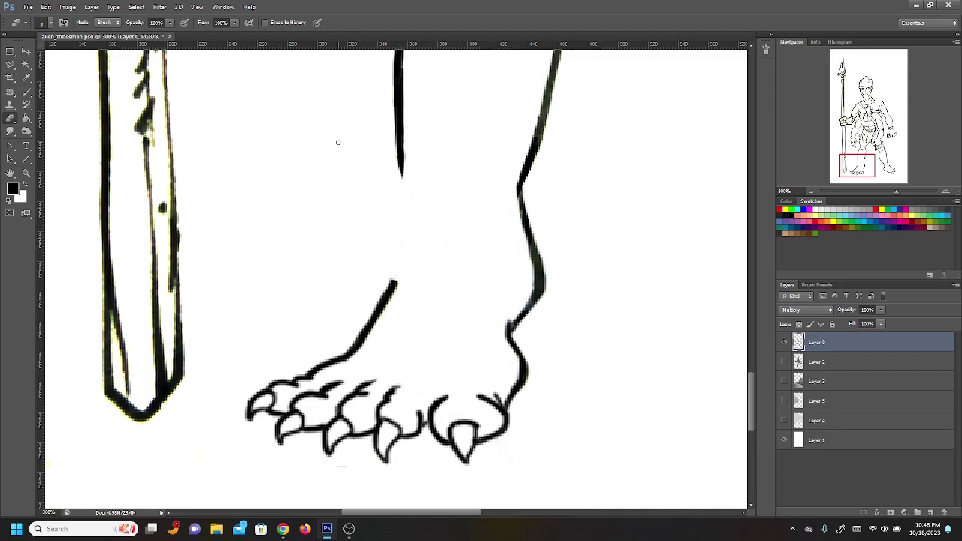
Step: Redraw the front ankle outline with the brush, joining the shin line to the top of the foot
{"action": "left_click", "coordinate": [27, 92]}
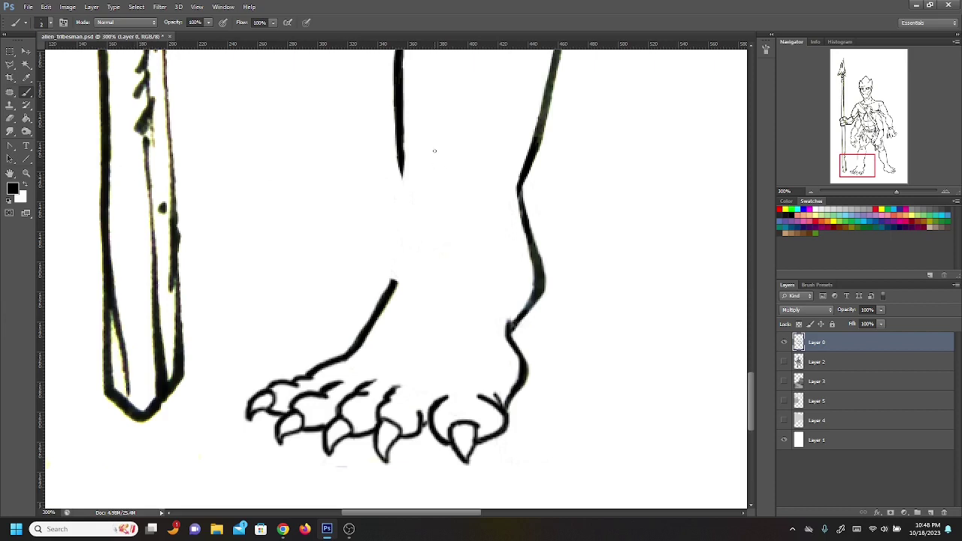
{"action": "left_click_drag", "start_coordinate": [399, 156], "coordinate": [403, 224]}
{"action": "left_click_drag", "start_coordinate": [400, 177], "coordinate": [403, 245]}
{"action": "left_click_drag", "start_coordinate": [394, 282], "coordinate": [401, 188]}
{"action": "left_click_drag", "start_coordinate": [400, 230], "coordinate": [402, 166]}
Step: Erase the pointed join at the back of the ankle and redraw it as a short curve with crease lines
{"action": "left_click", "coordinate": [10, 117]}
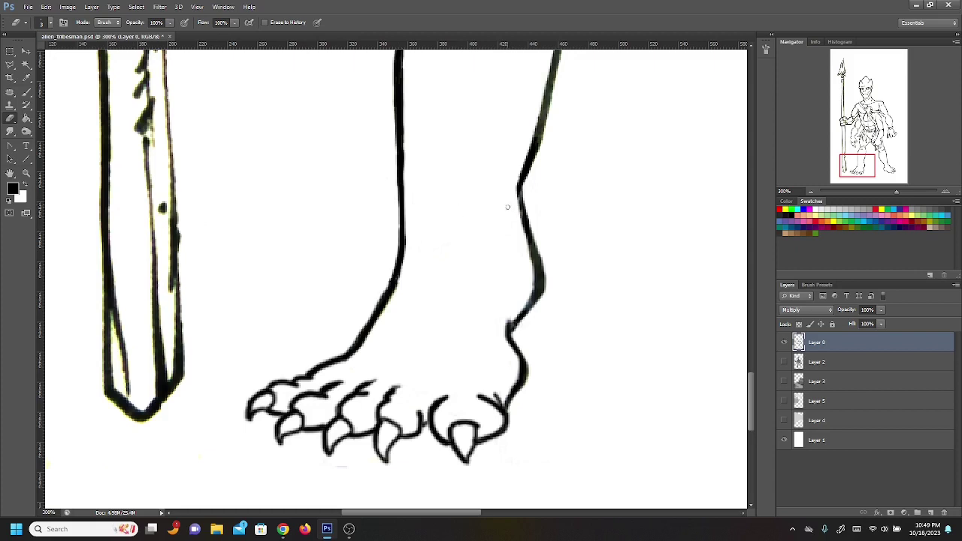
{"action": "mouse_move", "coordinate": [508, 207]}
{"action": "left_mouse_down"}
{"action": "mouse_move", "coordinate": [523, 237]}
{"action": "mouse_move", "coordinate": [505, 193]}
{"action": "left_mouse_up"}
{"action": "key", "text": "b"}
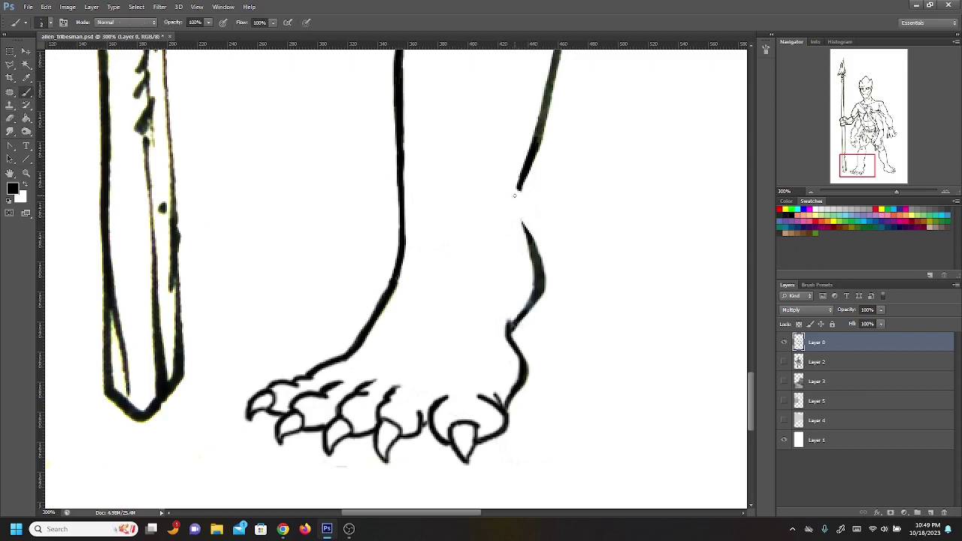
{"action": "mouse_move", "coordinate": [514, 183]}
{"action": "left_mouse_down"}
{"action": "mouse_move", "coordinate": [520, 225]}
{"action": "mouse_move", "coordinate": [511, 245]}
{"action": "left_mouse_up"}
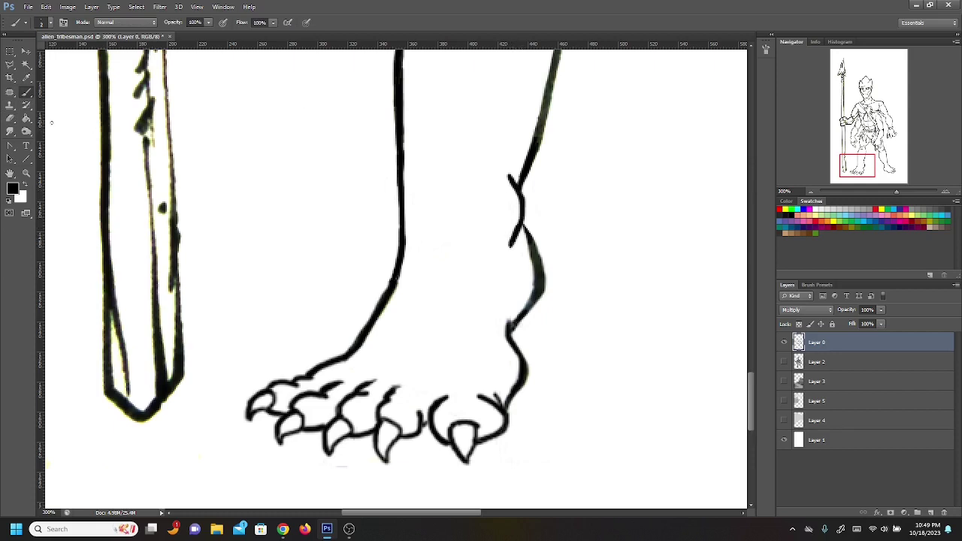
Step: Thin the outer edge of the heel outline with the eraser and redraw its lower curve and crease
{"action": "left_click", "coordinate": [10, 118]}
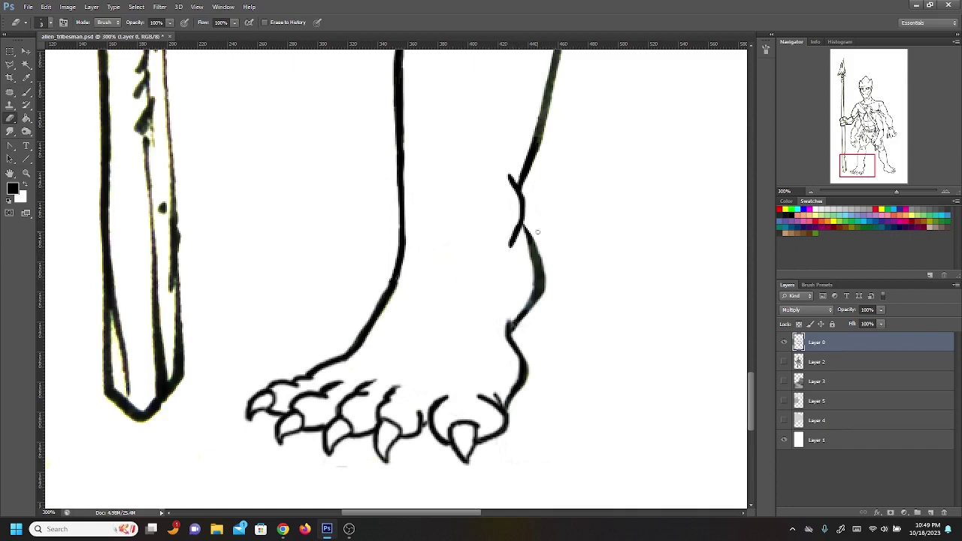
{"action": "mouse_move", "coordinate": [538, 239]}
{"action": "left_mouse_down"}
{"action": "mouse_move", "coordinate": [540, 299]}
{"action": "mouse_move", "coordinate": [543, 279]}
{"action": "left_mouse_up"}
{"action": "left_click_drag", "start_coordinate": [509, 319], "coordinate": [514, 334]}
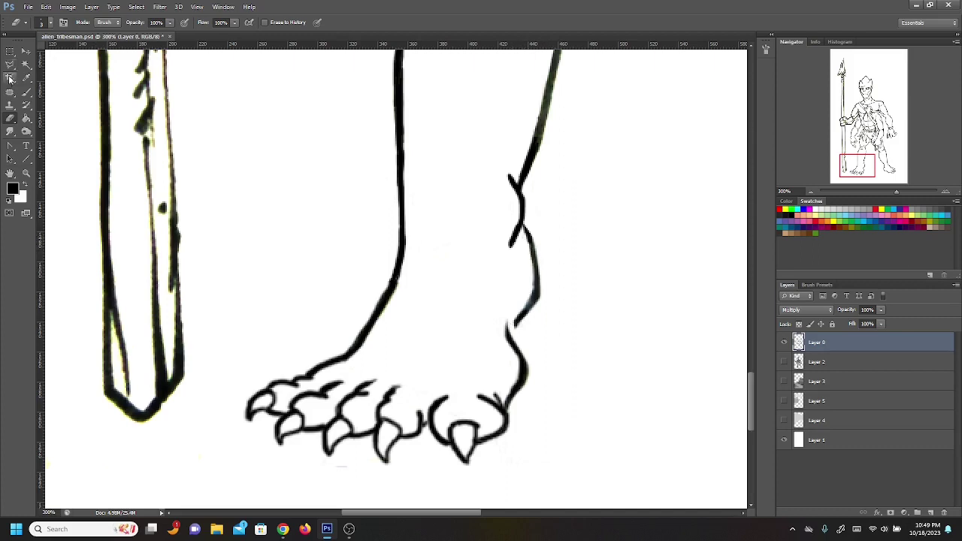
{"action": "key", "text": "b"}
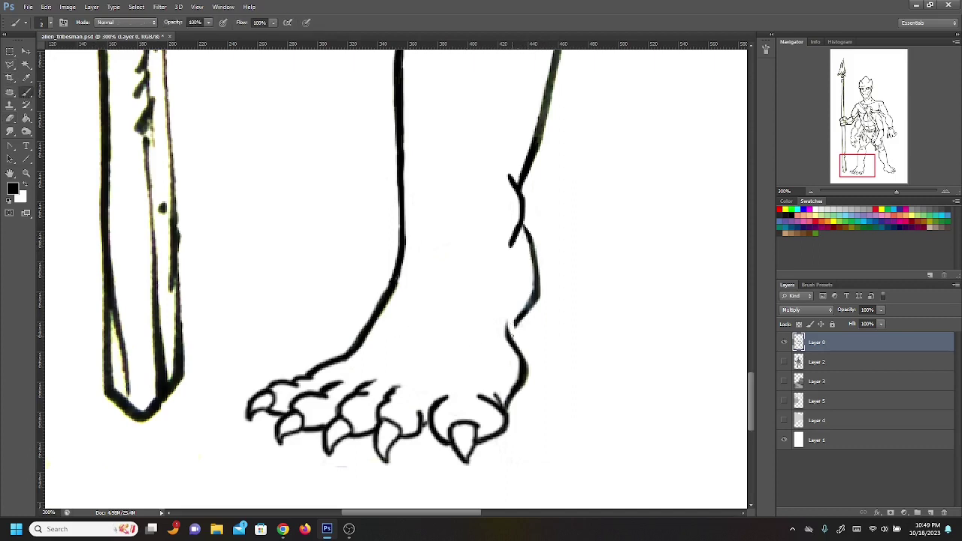
{"action": "mouse_move", "coordinate": [510, 338]}
{"action": "left_mouse_down"}
{"action": "mouse_move", "coordinate": [511, 312]}
{"action": "mouse_move", "coordinate": [510, 331]}
{"action": "mouse_move", "coordinate": [510, 316]}
{"action": "mouse_move", "coordinate": [513, 331]}
{"action": "mouse_move", "coordinate": [535, 287]}
{"action": "left_mouse_up"}
Step: Erase the rough crease above the big toe and redraw it with a clean brush stroke
{"action": "left_click", "coordinate": [10, 118]}
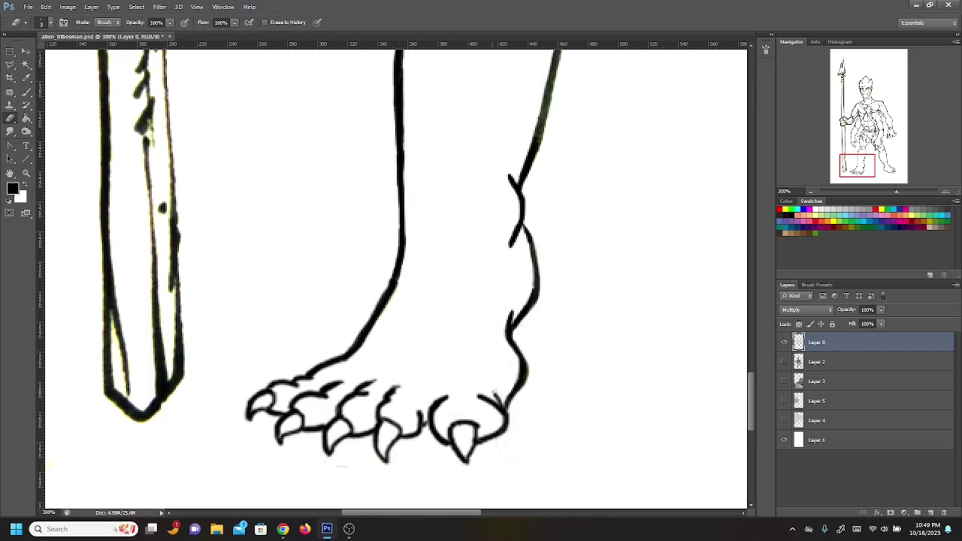
{"action": "mouse_move", "coordinate": [496, 397]}
{"action": "left_mouse_down"}
{"action": "mouse_move", "coordinate": [507, 408]}
{"action": "mouse_move", "coordinate": [481, 395]}
{"action": "mouse_move", "coordinate": [505, 407]}
{"action": "left_mouse_up"}
{"action": "key", "text": "b"}
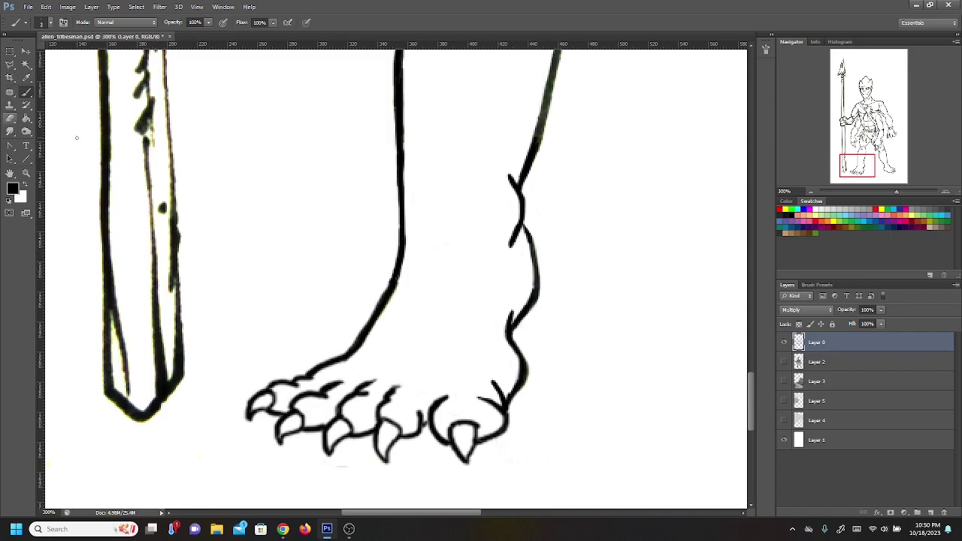
{"action": "mouse_move", "coordinate": [494, 384]}
{"action": "left_mouse_down"}
{"action": "mouse_move", "coordinate": [487, 371]}
{"action": "mouse_move", "coordinate": [499, 387]}
{"action": "mouse_move", "coordinate": [487, 382]}
{"action": "mouse_move", "coordinate": [525, 376]}
{"action": "mouse_move", "coordinate": [507, 392]}
{"action": "left_mouse_up"}
Step: Touch up the foot's back outline, thickening the heel line just below the ankle crease
{"action": "left_click", "coordinate": [11, 118]}
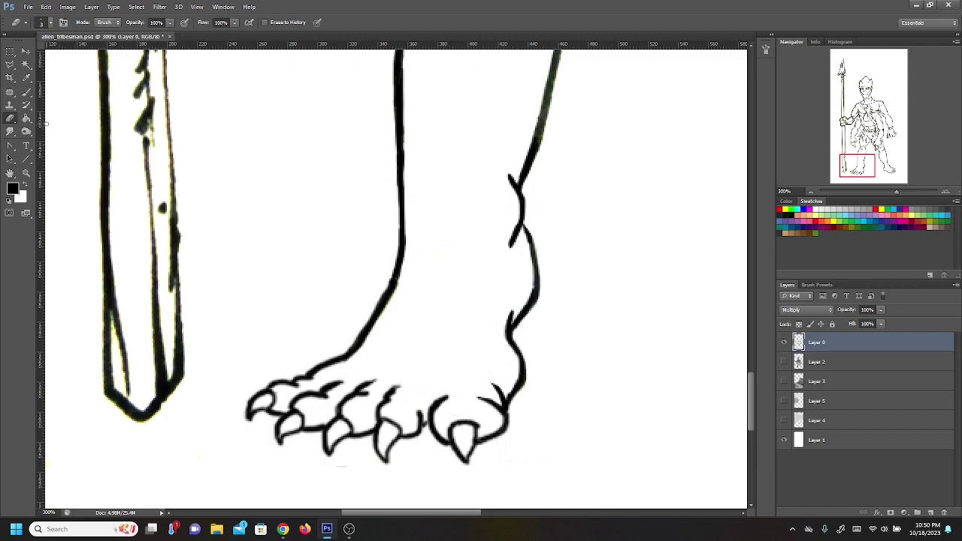
{"action": "key", "text": "b"}
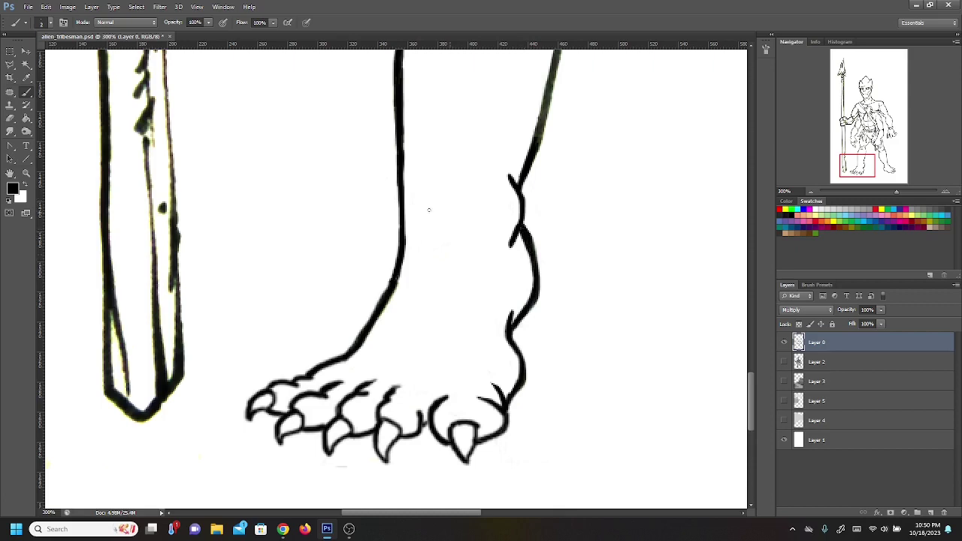
{"action": "key", "text": "e"}
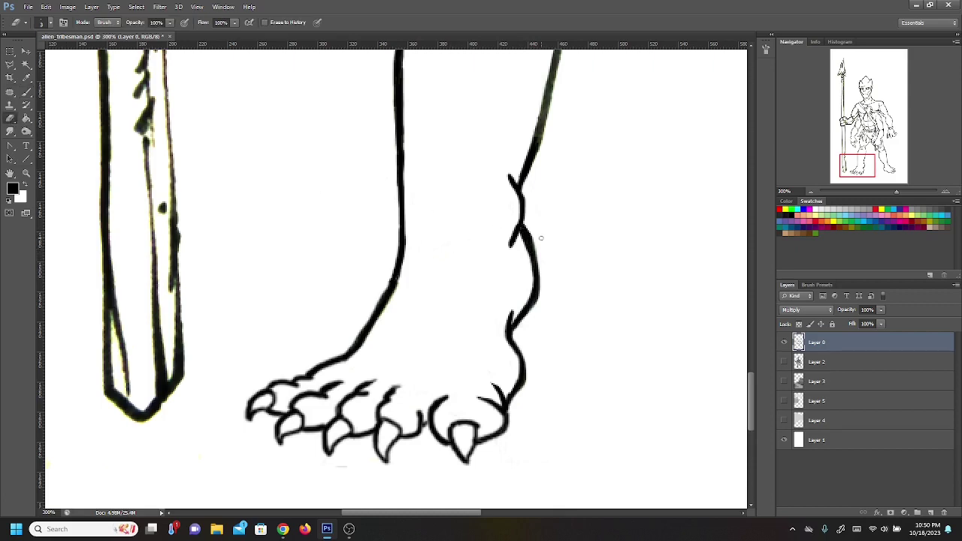